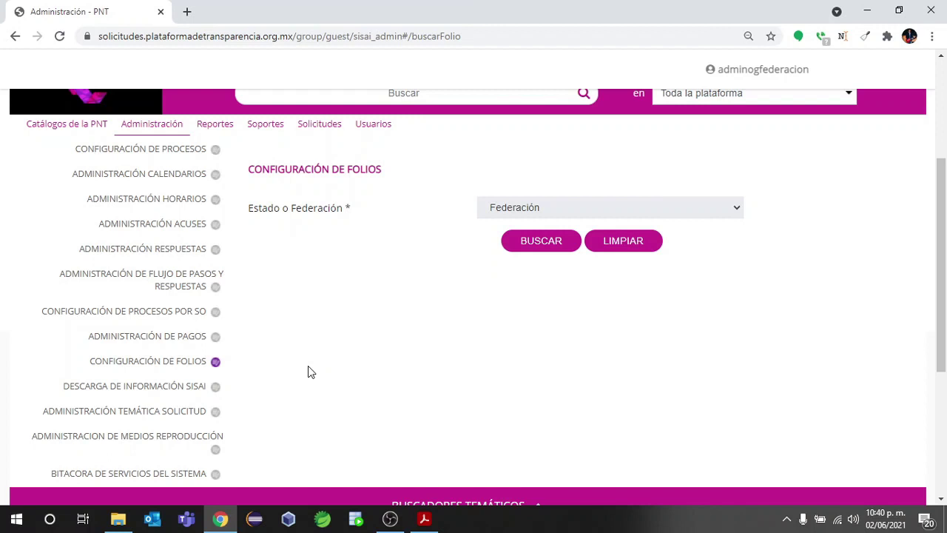
Go to Administración Temática Solicitud and search the request topics for Federación.
{"action": "left_click", "coordinate": [165, 411]}
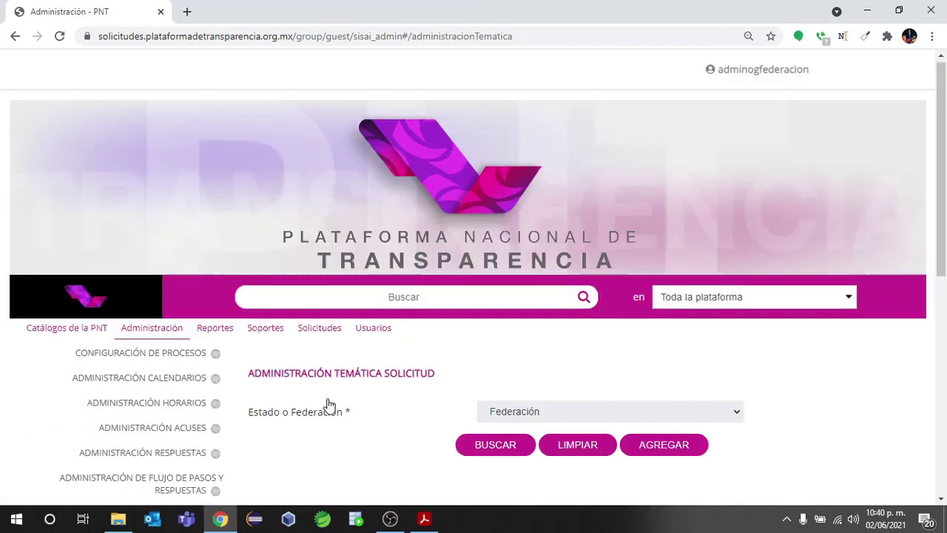
{"action": "scroll", "coordinate": [330, 404], "scroll_direction": "down", "scroll_amount": 2}
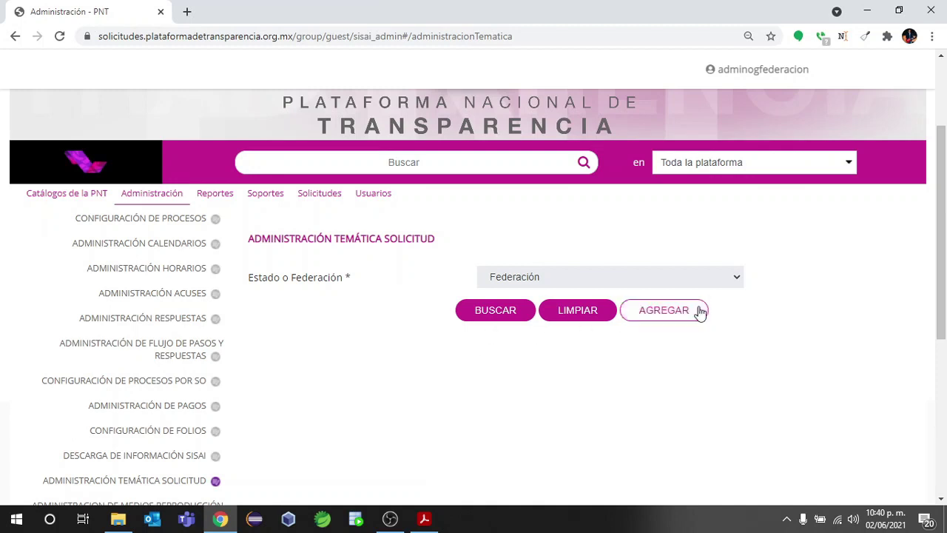
{"action": "left_click", "coordinate": [489, 310]}
{"action": "scroll", "coordinate": [400, 311], "scroll_direction": "down", "scroll_amount": 1}
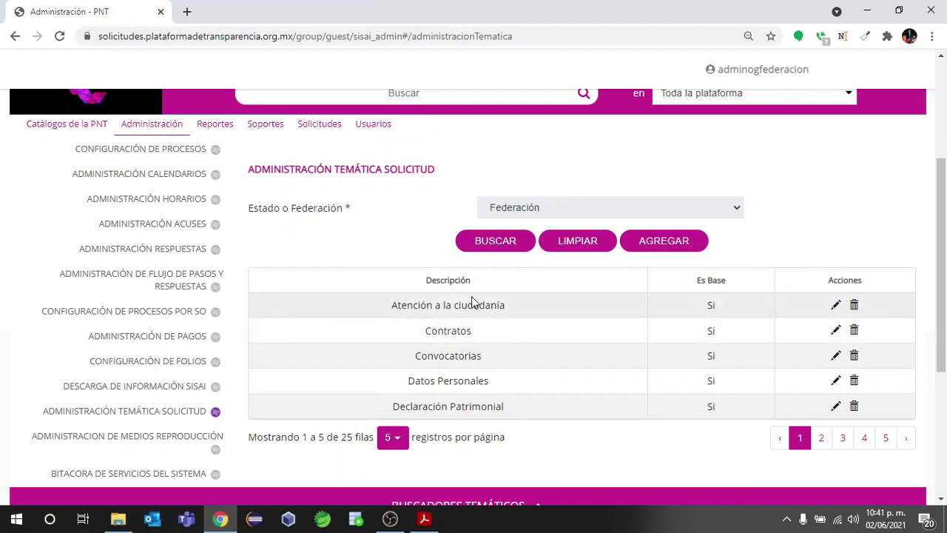
Add a request topic with the description "Temática nueva", not marked as a base topic, and save it.
{"action": "left_click", "coordinate": [662, 242]}
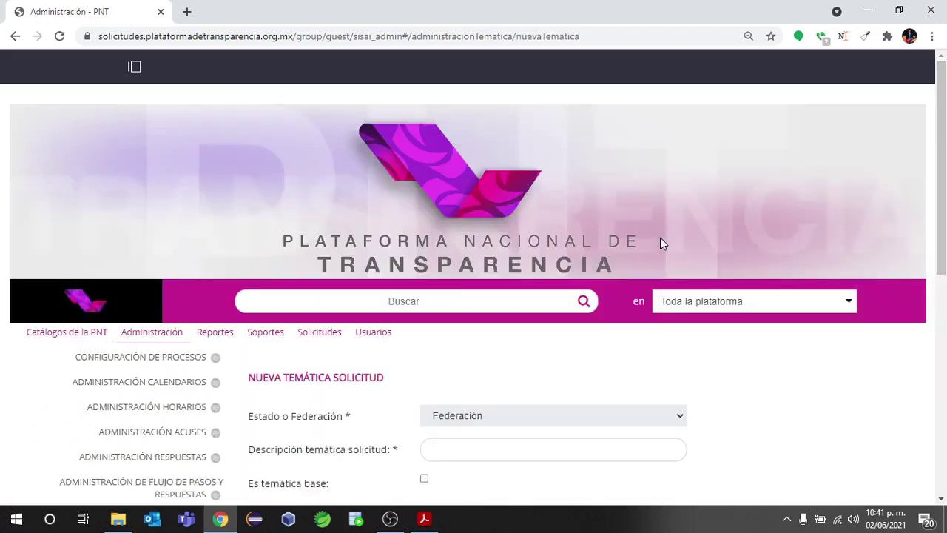
{"action": "scroll", "coordinate": [459, 299], "scroll_direction": "down", "scroll_amount": 2}
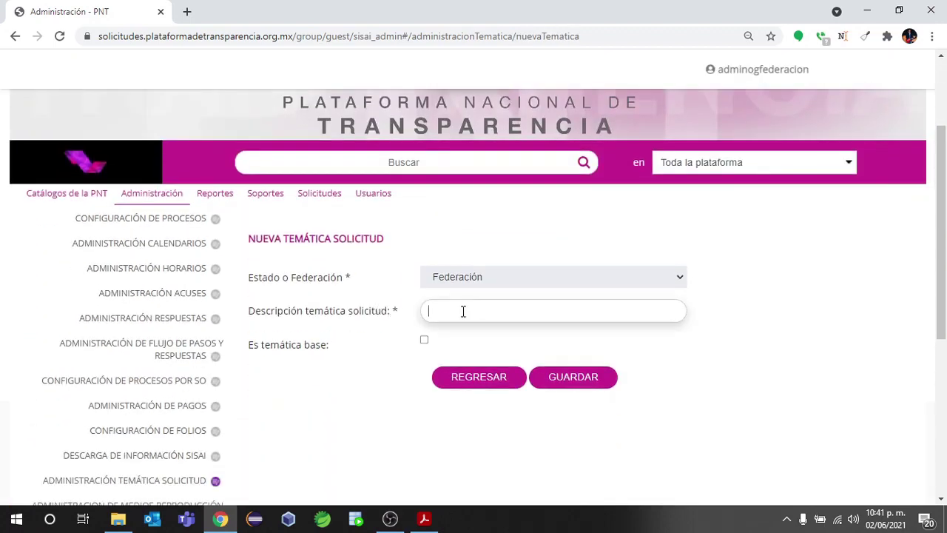
{"action": "type", "text": "Tematica nueva"}
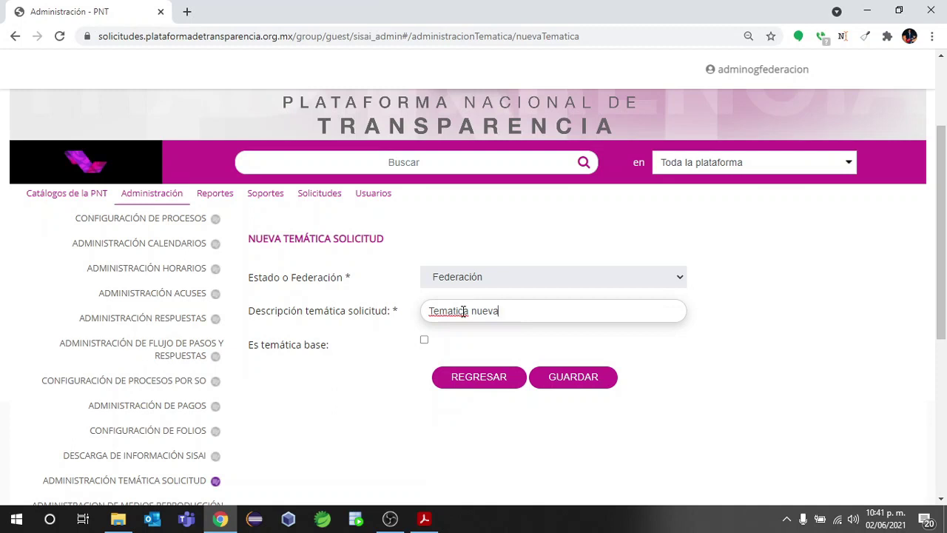
{"action": "double_click", "coordinate": [463, 311]}
{"action": "type", "text": "Temática"}
{"action": "left_click", "coordinate": [576, 374]}
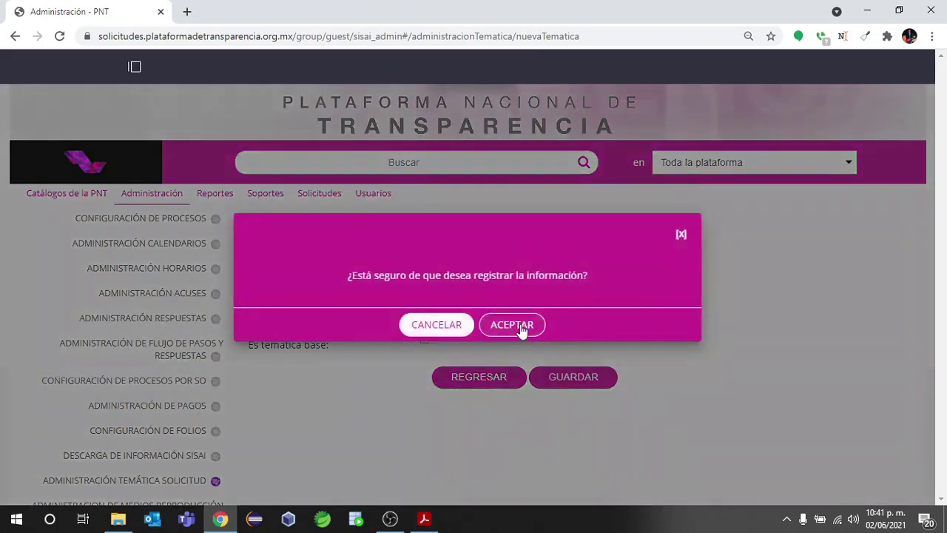
{"action": "left_click", "coordinate": [509, 323]}
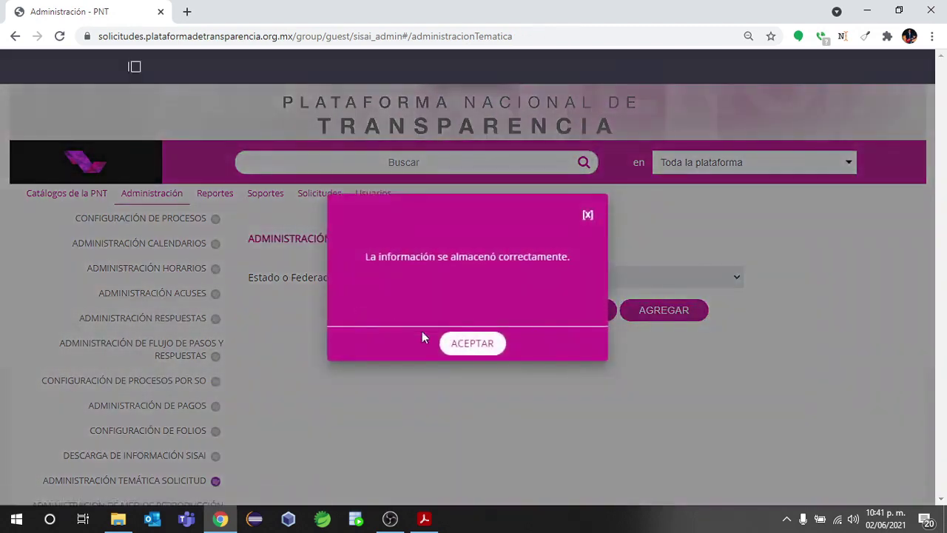
{"action": "left_click", "coordinate": [472, 339]}
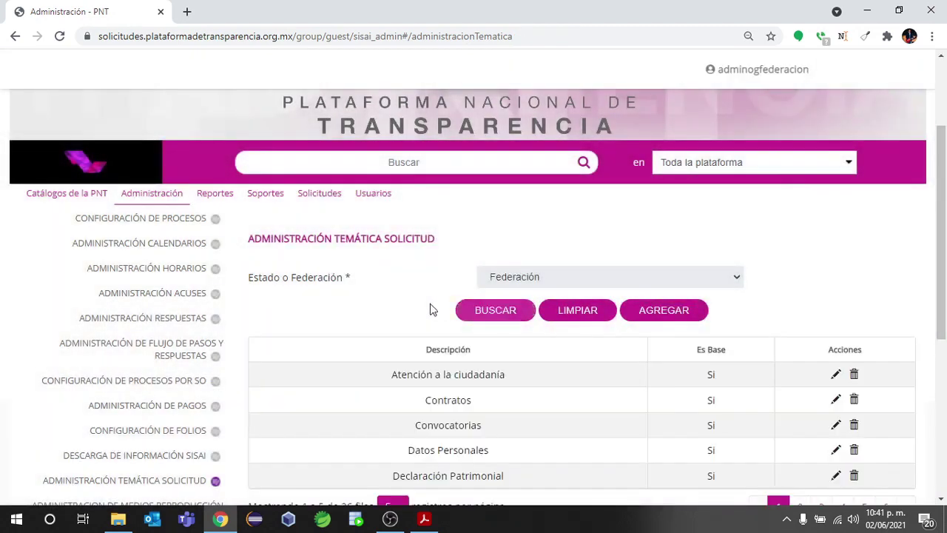
List the request topics with 50 records per page and open "Temática nueva" for editing.
{"action": "scroll", "coordinate": [432, 309], "scroll_direction": "down", "scroll_amount": 3}
{"action": "left_click", "coordinate": [400, 304]}
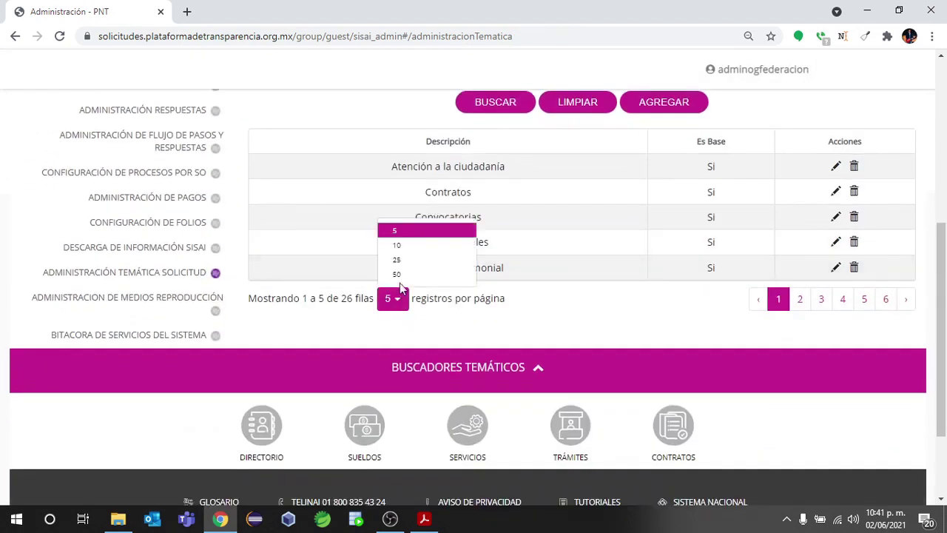
{"action": "left_click", "coordinate": [398, 275]}
{"action": "scroll", "coordinate": [392, 270], "scroll_direction": "down", "scroll_amount": 5}
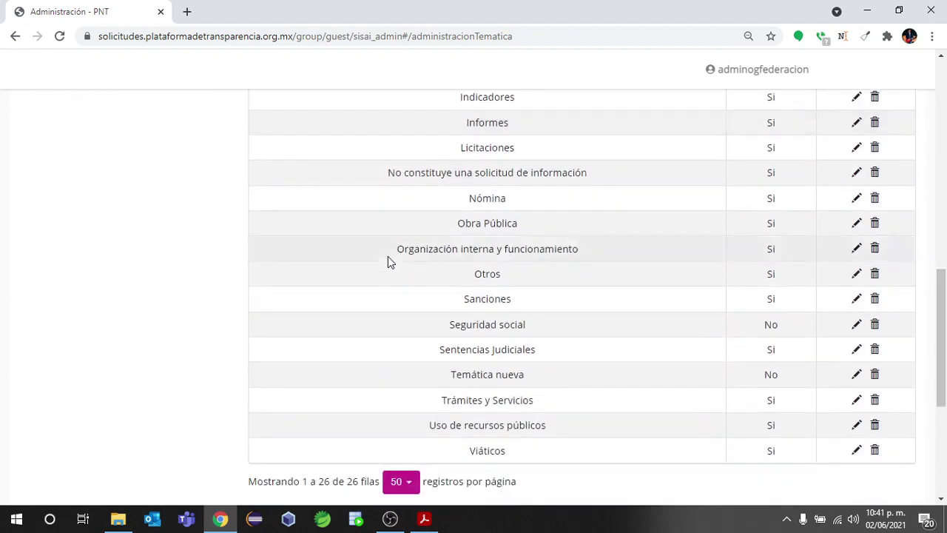
{"action": "left_click", "coordinate": [856, 375]}
{"action": "scroll", "coordinate": [594, 328], "scroll_direction": "down", "scroll_amount": 2}
{"action": "scroll", "coordinate": [580, 327], "scroll_direction": "down", "scroll_amount": 2}
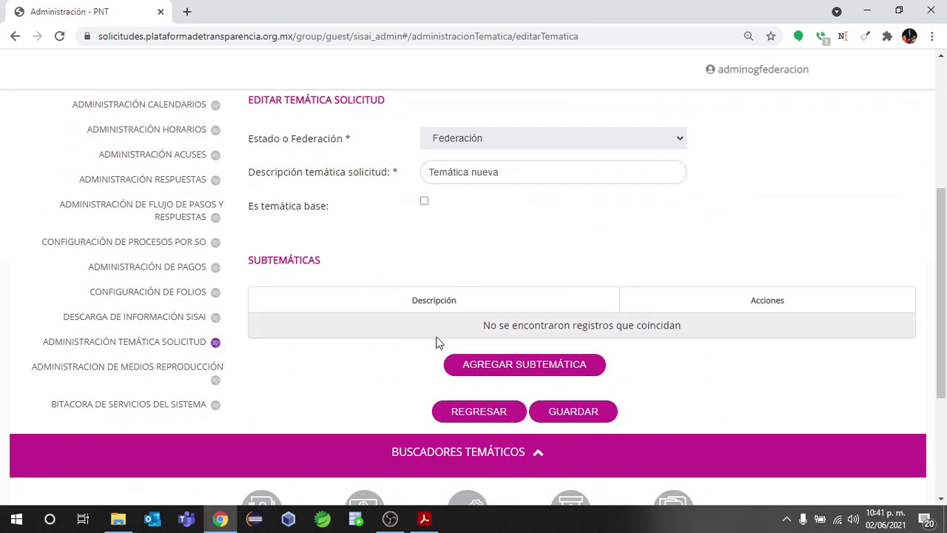
Add a subtopic described as "subtematica" to Temática nueva and save it.
{"action": "left_click", "coordinate": [510, 365]}
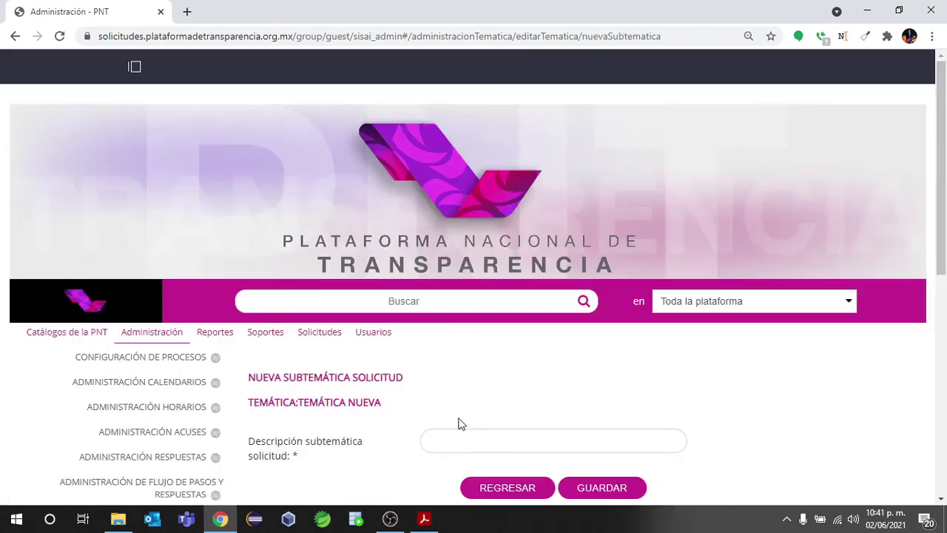
{"action": "left_click", "coordinate": [448, 448]}
{"action": "type", "text": "subtematica"}
{"action": "left_click", "coordinate": [602, 487]}
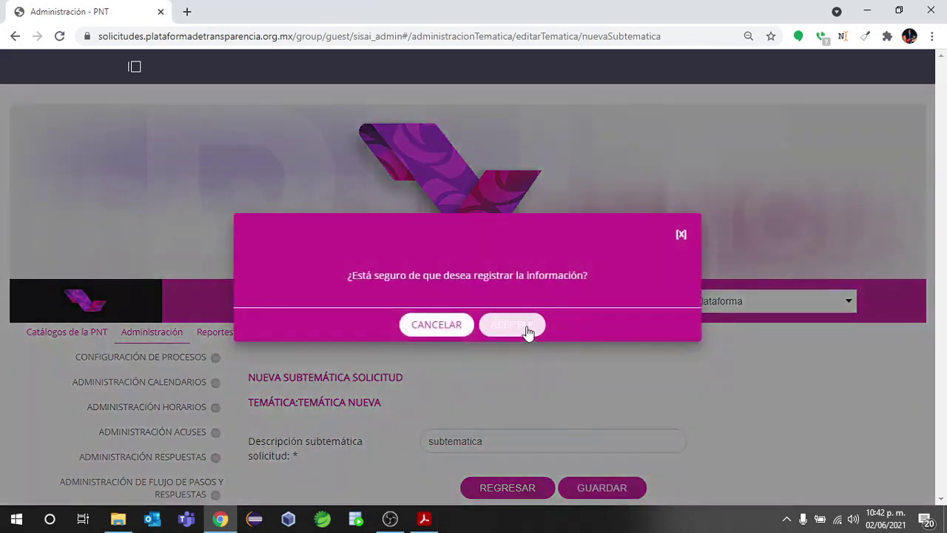
{"action": "left_click", "coordinate": [528, 329]}
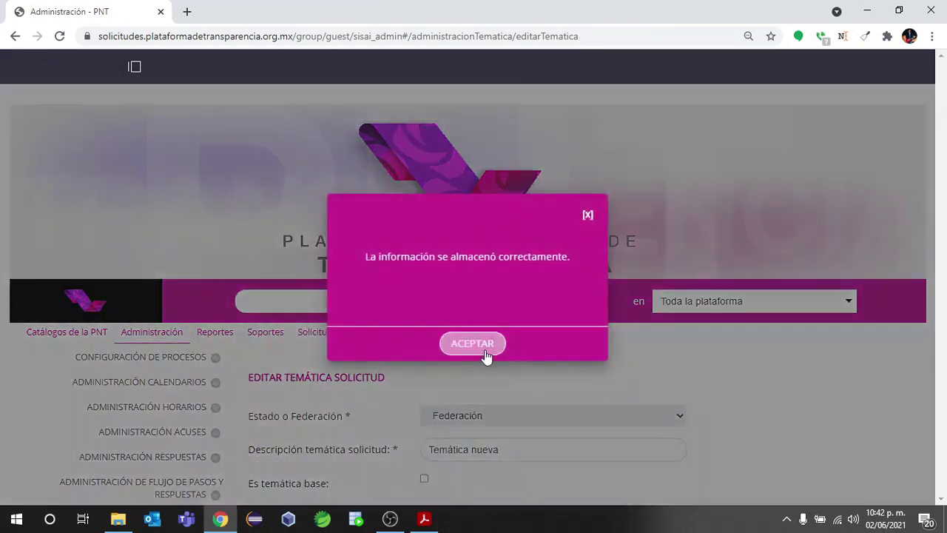
{"action": "left_click", "coordinate": [468, 353]}
{"action": "scroll", "coordinate": [376, 355], "scroll_direction": "down", "scroll_amount": 3}
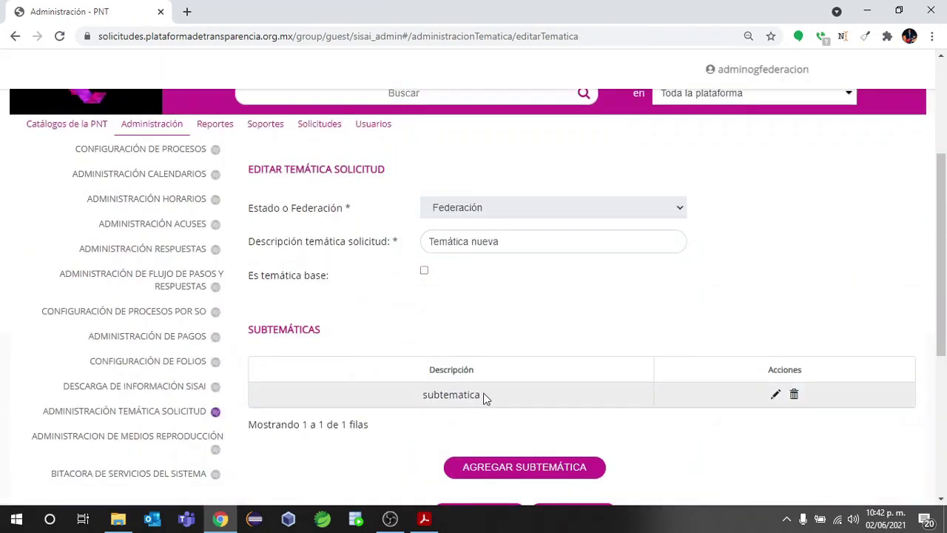
{"action": "scroll", "coordinate": [390, 343], "scroll_direction": "down", "scroll_amount": 2}
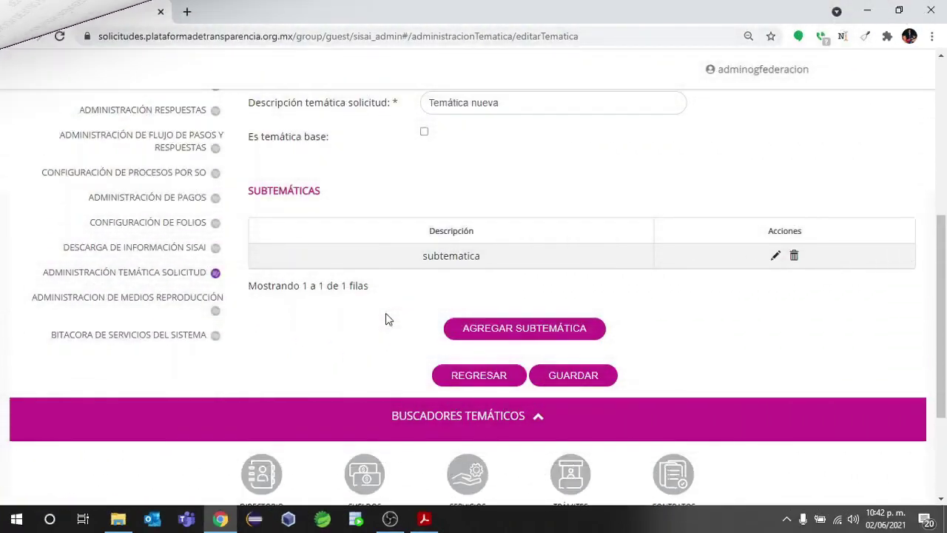
Leave the topic editor for Administracion de Medios Reproducción and search the reproduction media for Federación.
{"action": "left_click", "coordinate": [132, 303]}
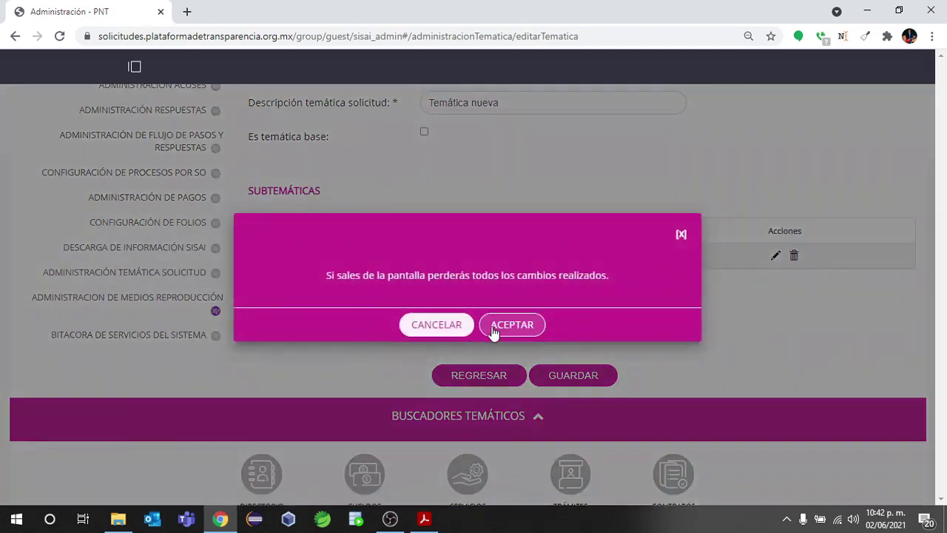
{"action": "left_click", "coordinate": [493, 329]}
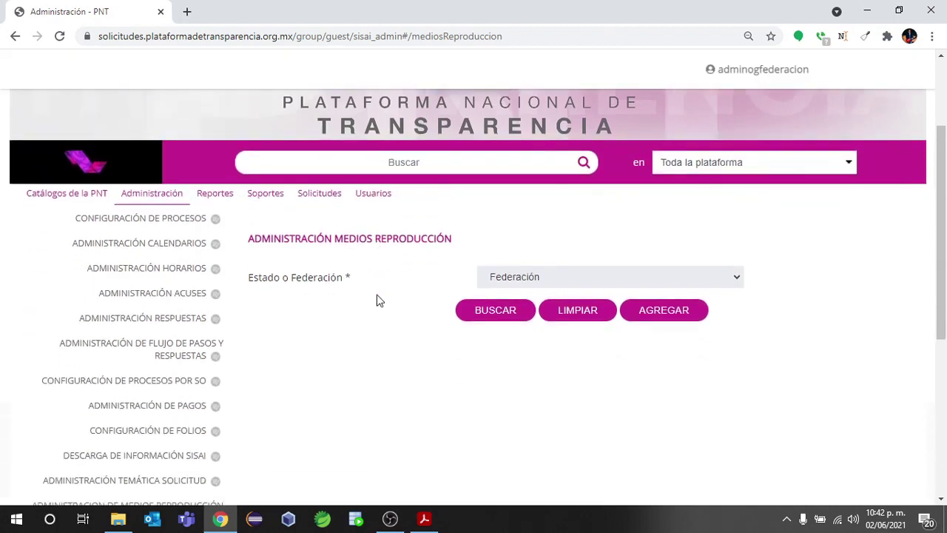
{"action": "left_click", "coordinate": [485, 316]}
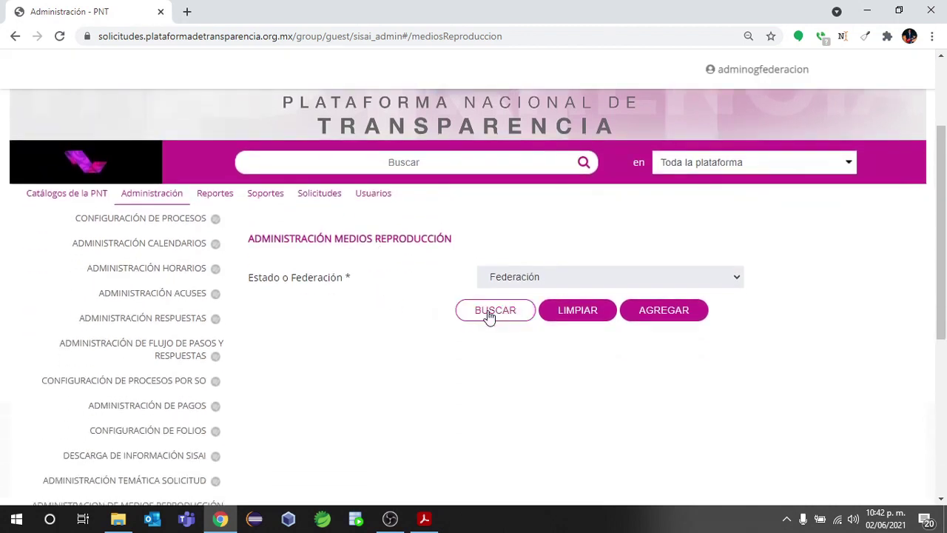
{"action": "scroll", "coordinate": [374, 311], "scroll_direction": "down", "scroll_amount": 1}
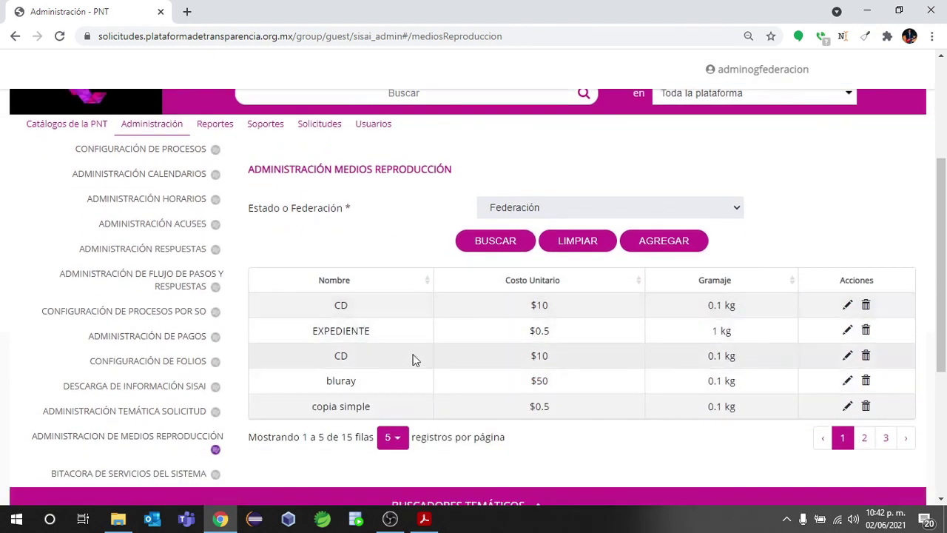
Start a new reproduction medium named "copias certificadas" that belongs to the Copia certificada medium.
{"action": "left_click", "coordinate": [654, 247]}
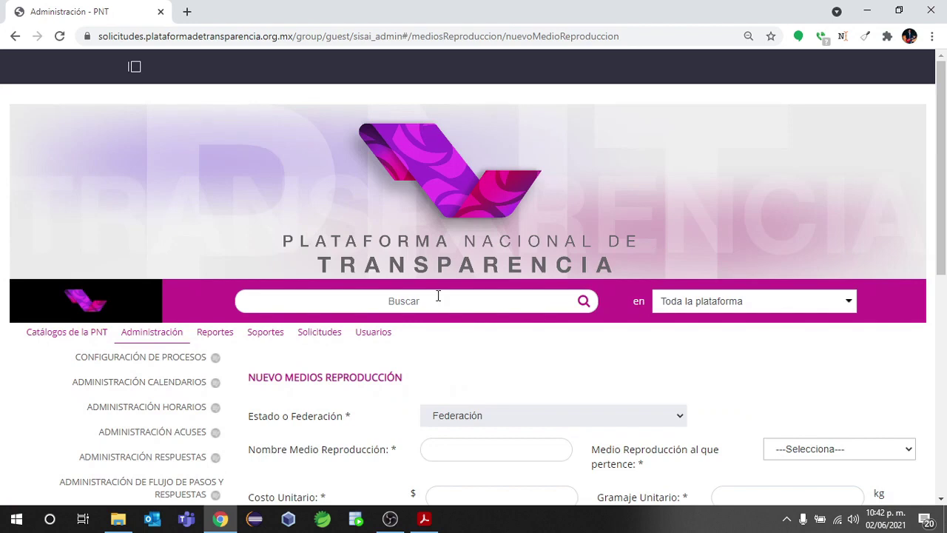
{"action": "scroll", "coordinate": [438, 298], "scroll_direction": "down", "scroll_amount": 3}
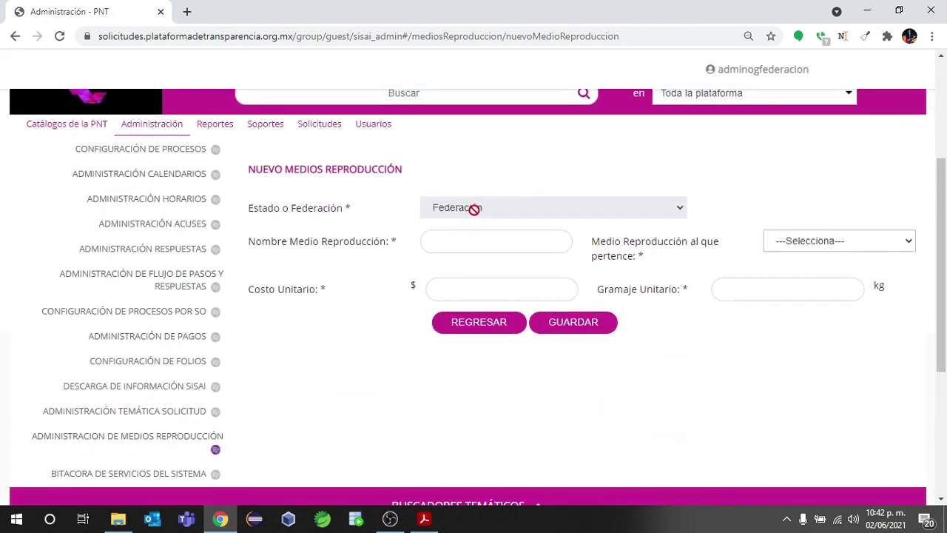
{"action": "left_click", "coordinate": [457, 239]}
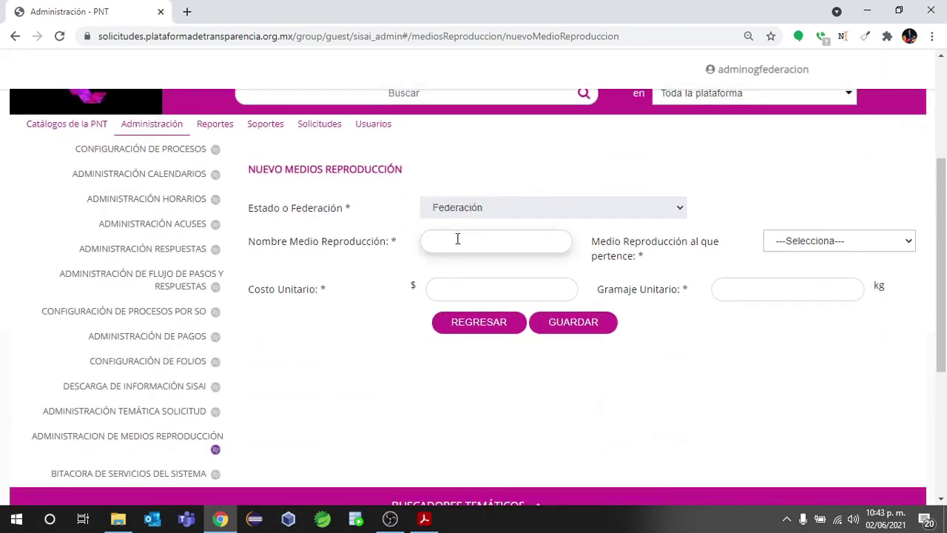
{"action": "type", "text": "copias certificadas"}
{"action": "left_click", "coordinate": [812, 249]}
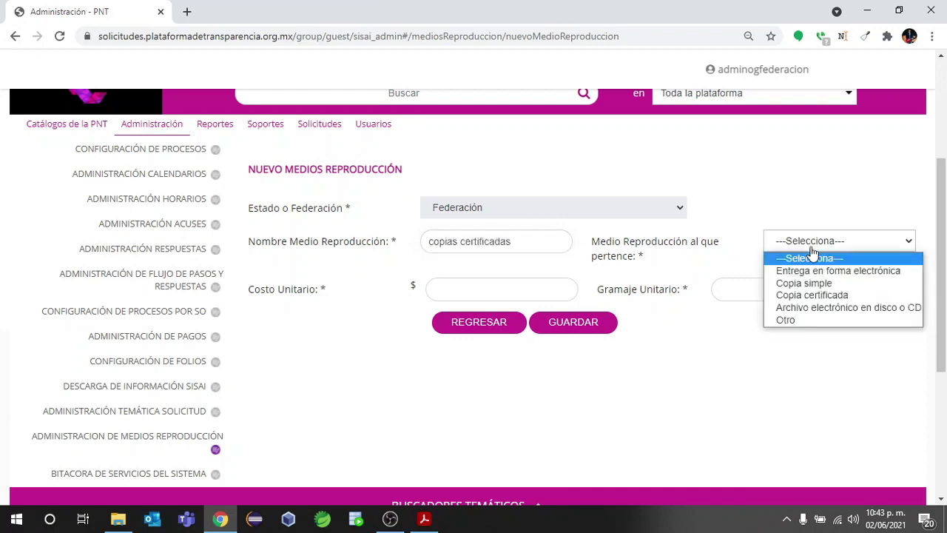
{"action": "left_click", "coordinate": [803, 295]}
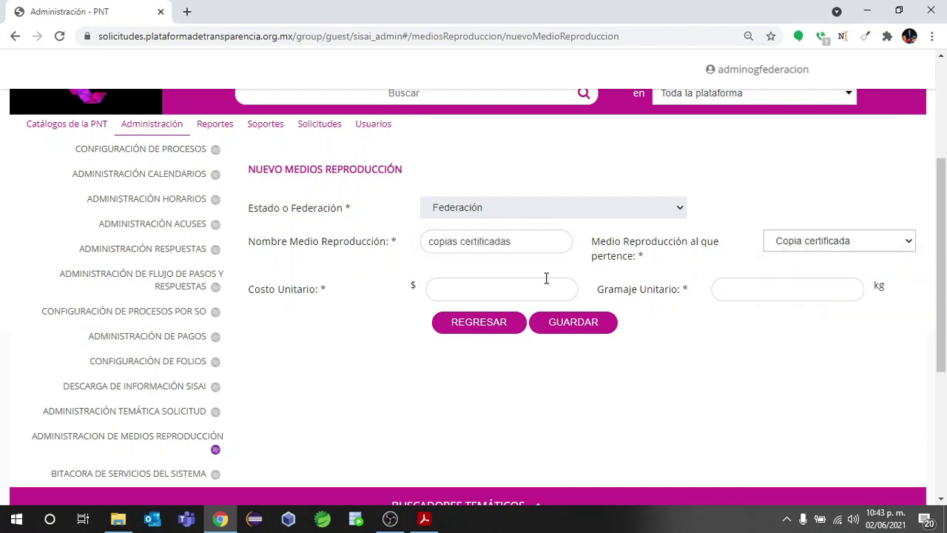
Set the new medium's unit cost to $1 and its unit weight to 0.1 kg, and save the record.
{"action": "left_click", "coordinate": [524, 288]}
{"action": "type", "text": "1"}
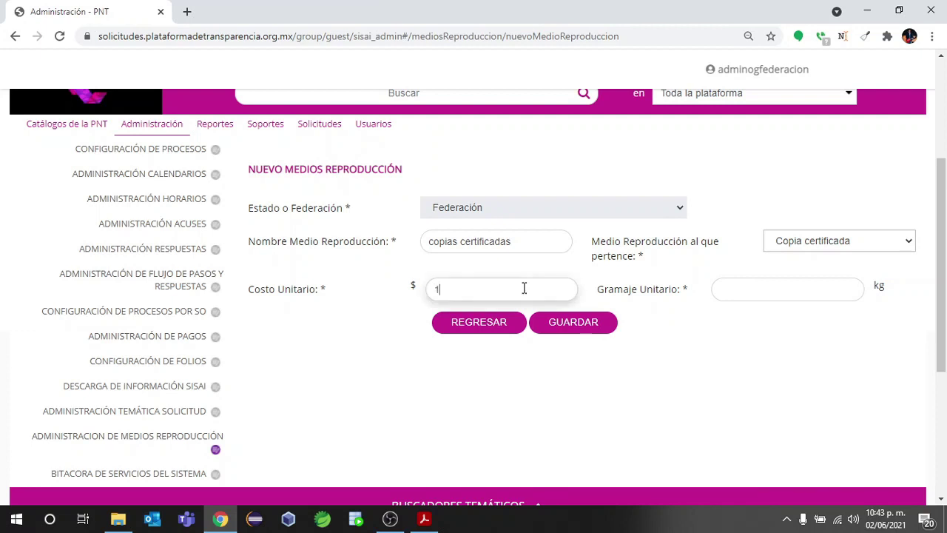
{"action": "left_click", "coordinate": [736, 290]}
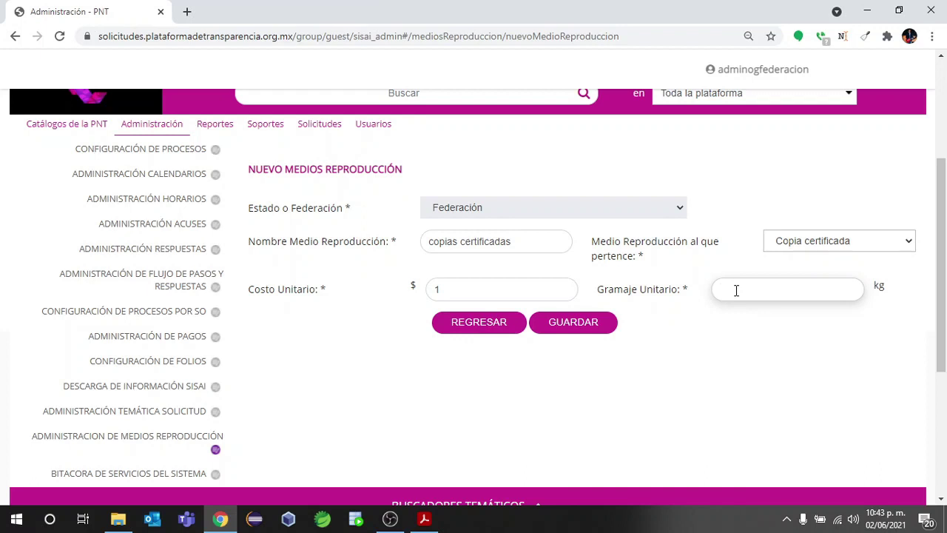
{"action": "type", "text": "0.1"}
{"action": "left_click", "coordinate": [562, 332]}
{"action": "left_click", "coordinate": [506, 353]}
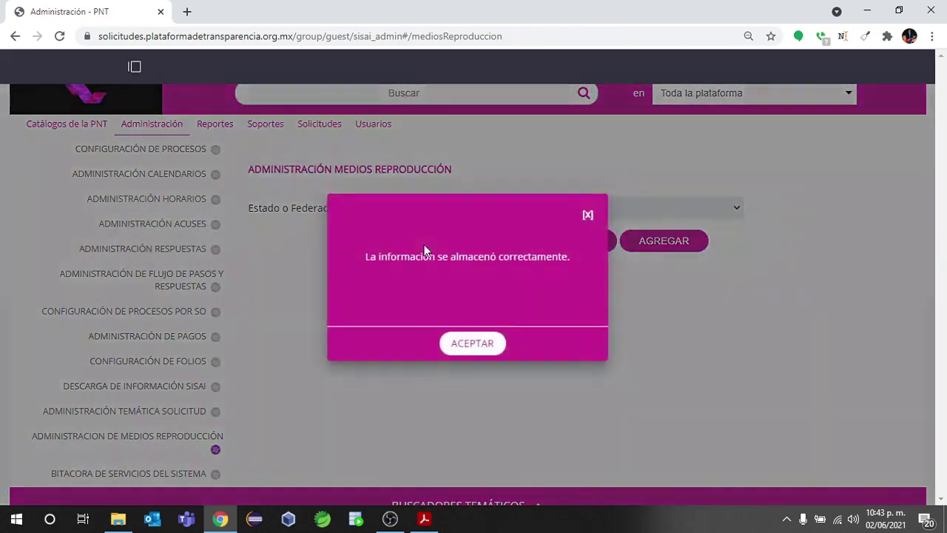
{"action": "left_click", "coordinate": [469, 346]}
Search the reproduction media again and review the full list with 50 records per page.
{"action": "left_click", "coordinate": [495, 241]}
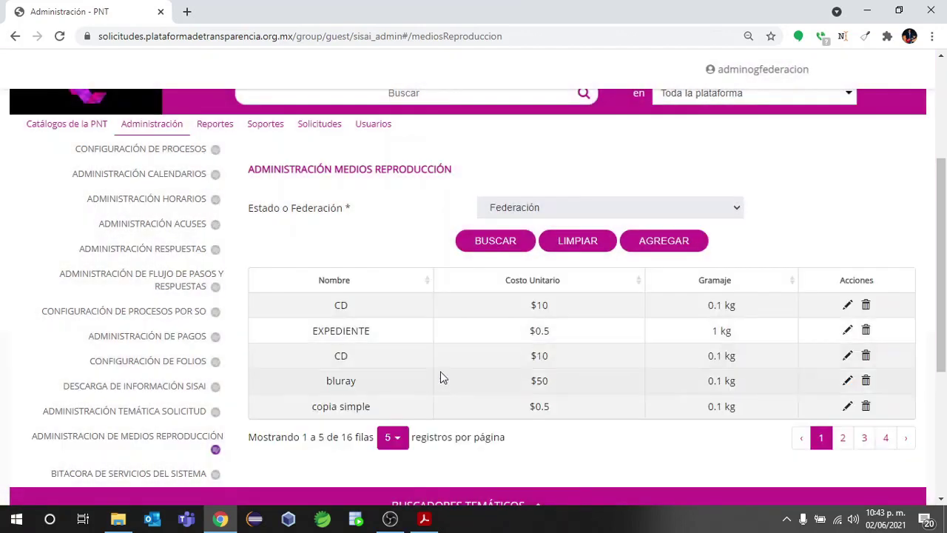
{"action": "scroll", "coordinate": [441, 340], "scroll_direction": "down", "scroll_amount": 3}
{"action": "scroll", "coordinate": [440, 340], "scroll_direction": "up", "scroll_amount": 1}
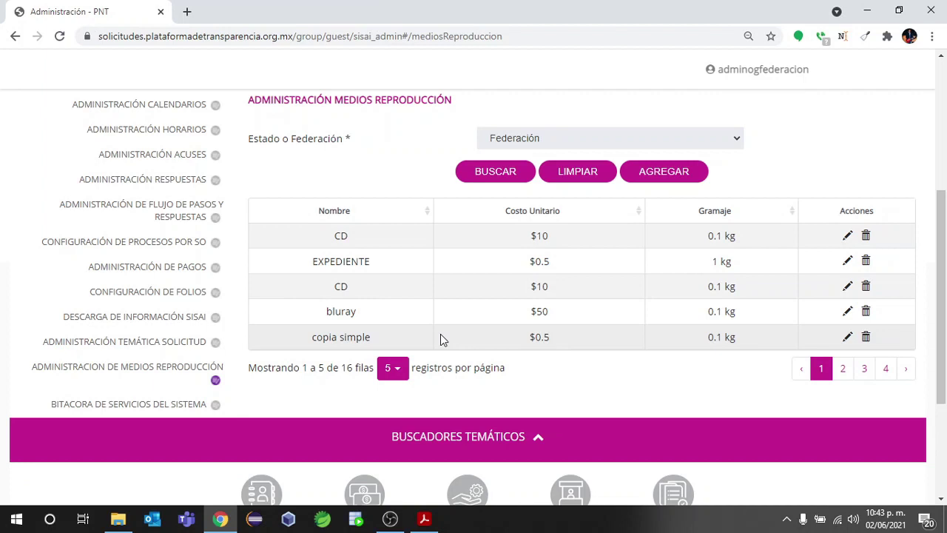
{"action": "left_click", "coordinate": [393, 368]}
{"action": "left_click", "coordinate": [393, 343]}
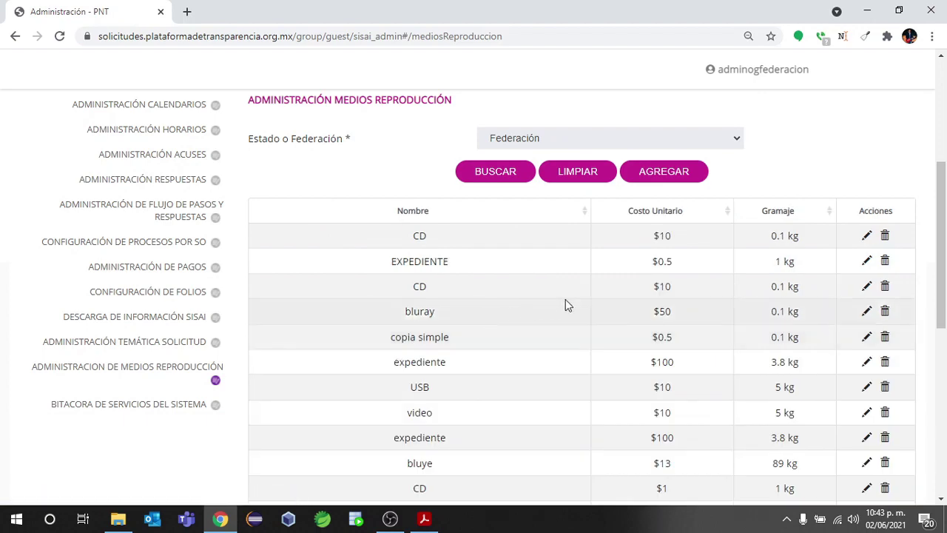
{"action": "scroll", "coordinate": [566, 300], "scroll_direction": "down", "scroll_amount": 3}
{"action": "scroll", "coordinate": [566, 299], "scroll_direction": "up", "scroll_amount": 3}
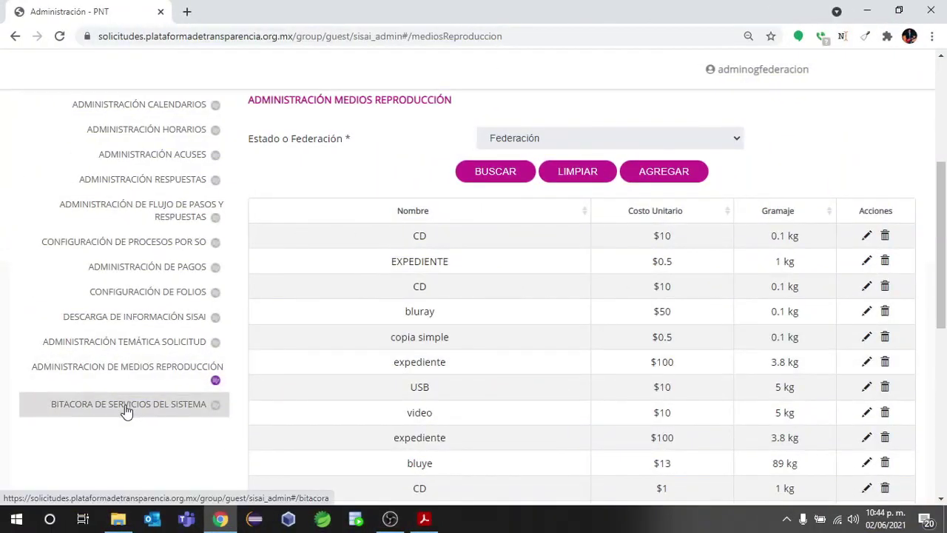
Open Bitacora de Servicios del Sistema to view the log's search filters.
{"action": "left_click", "coordinate": [126, 407]}
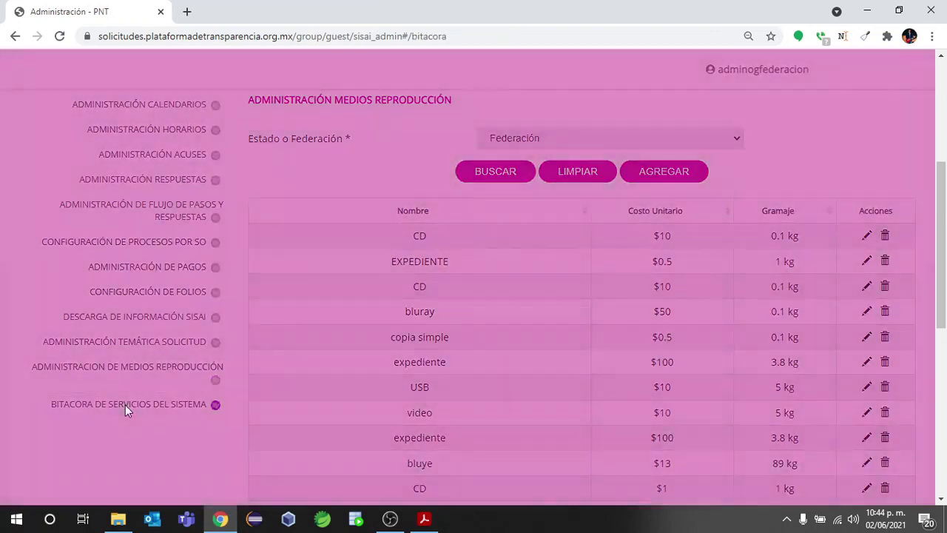
{"action": "scroll", "coordinate": [397, 343], "scroll_direction": "down", "scroll_amount": 2}
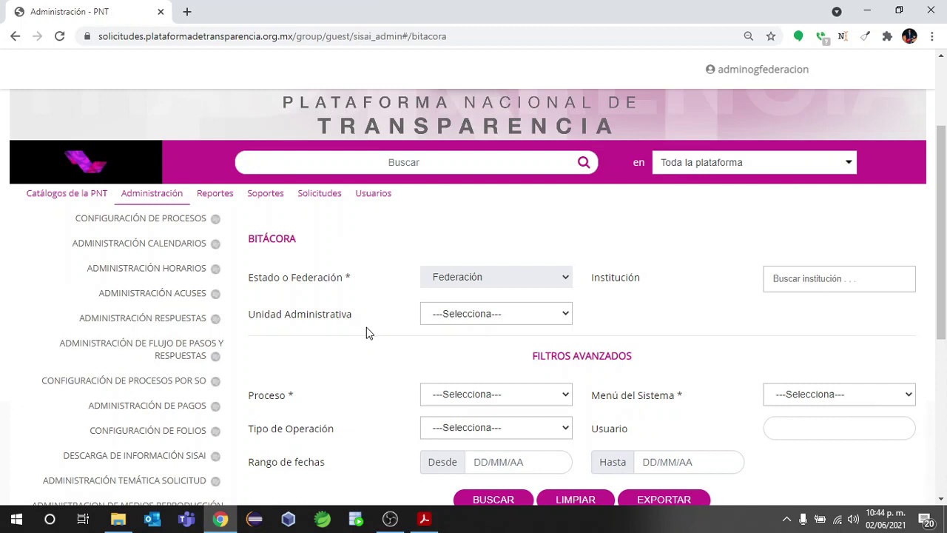
Filter the system log by the ADMINISTRACIÓN process and the ADMINISTRACIÓN CALENDARIOS system menu.
{"action": "scroll", "coordinate": [367, 329], "scroll_direction": "down", "scroll_amount": 1}
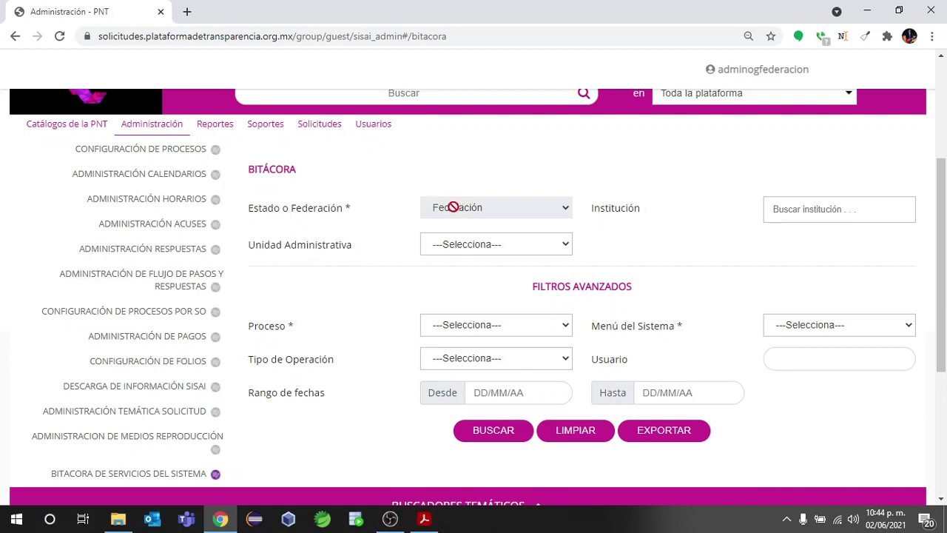
{"action": "scroll", "coordinate": [402, 286], "scroll_direction": "down", "scroll_amount": 1}
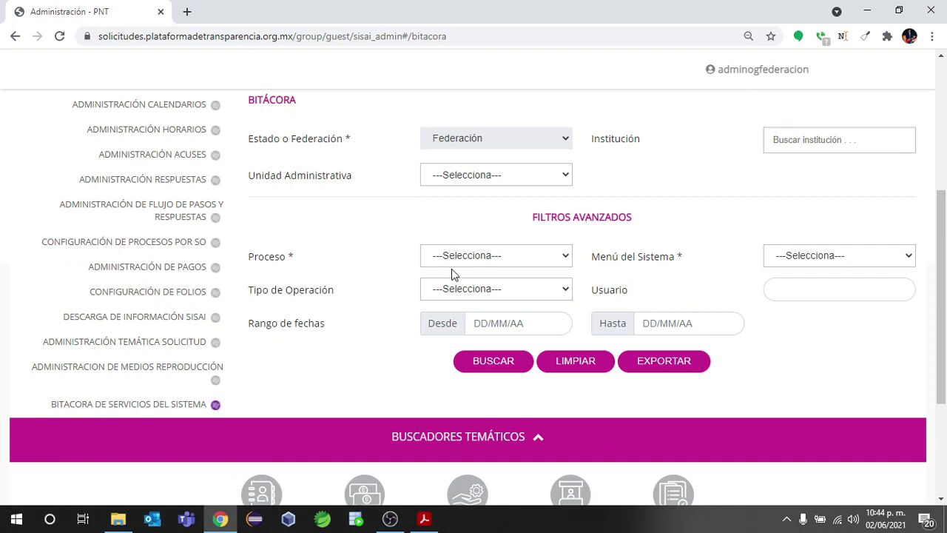
{"action": "left_click", "coordinate": [502, 257]}
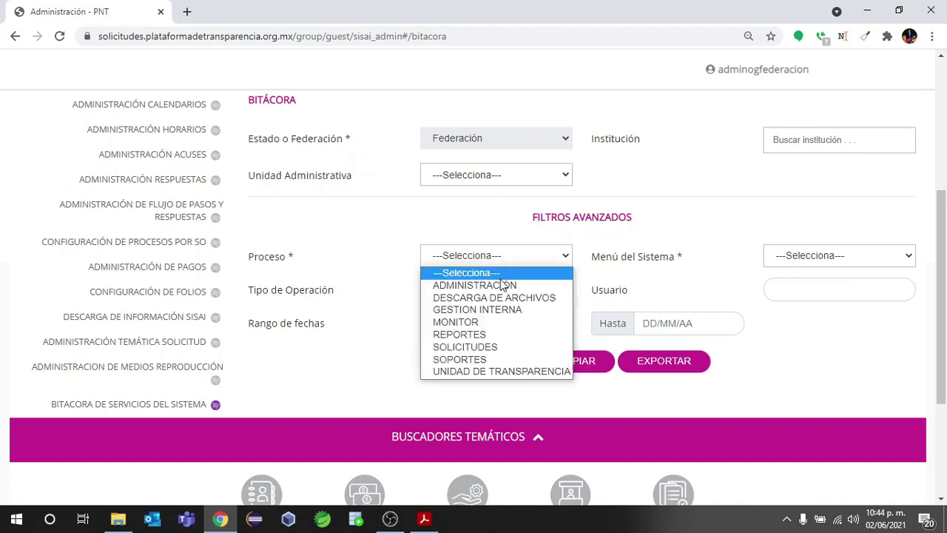
{"action": "left_click", "coordinate": [504, 286]}
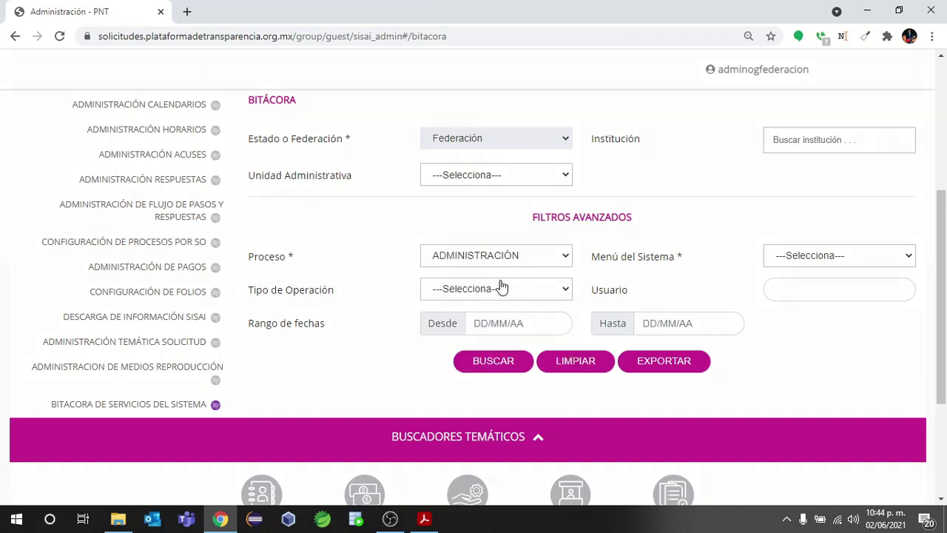
{"action": "left_click", "coordinate": [797, 261]}
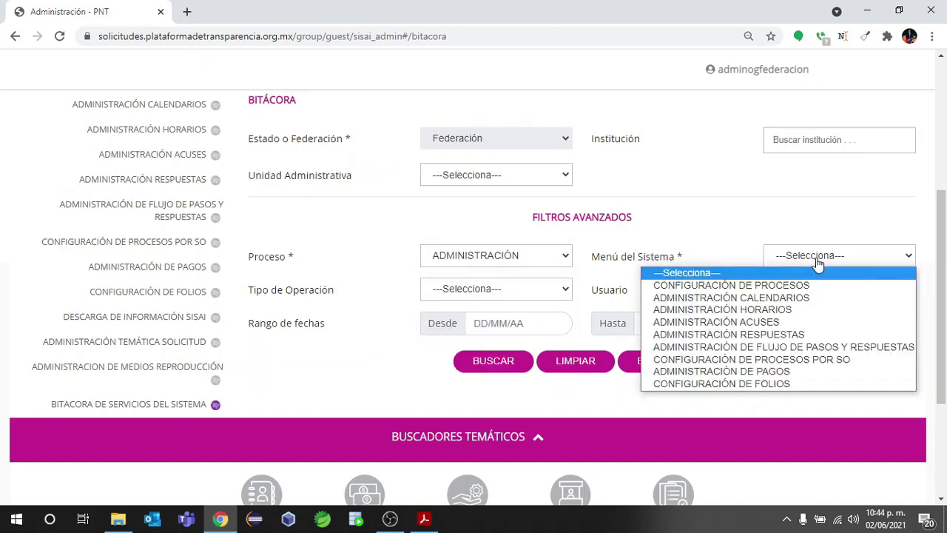
{"action": "left_click", "coordinate": [807, 298]}
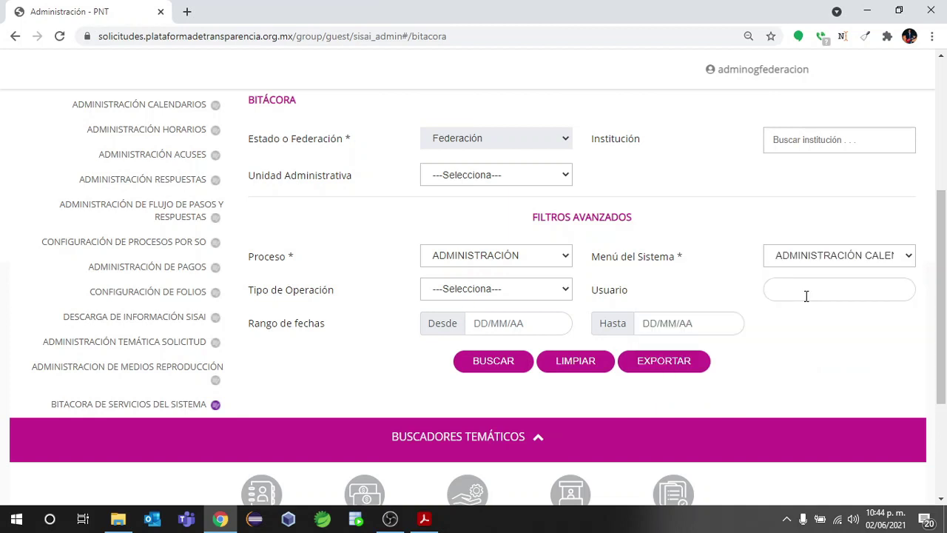
Check the available operation types without choosing one, then search the log and review the calendar administration records.
{"action": "left_click", "coordinate": [476, 297]}
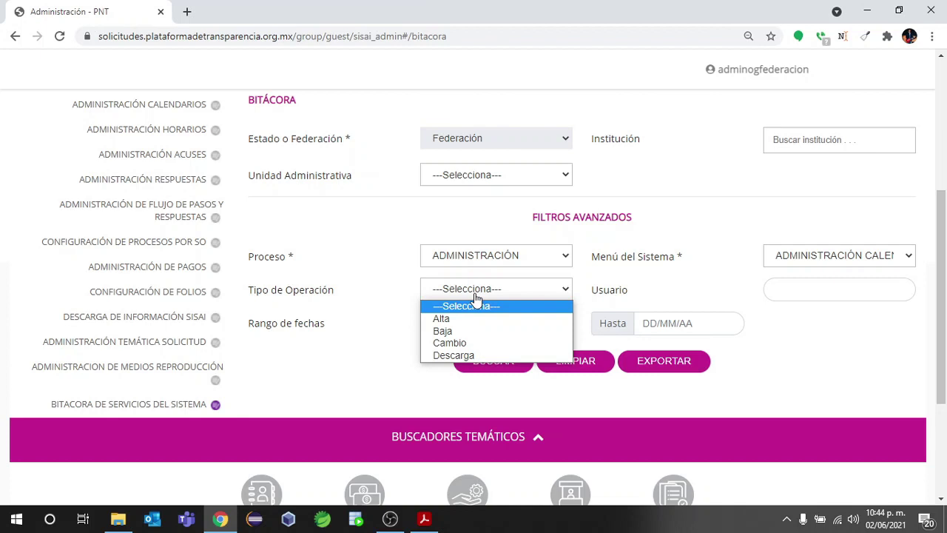
{"action": "left_click", "coordinate": [333, 320]}
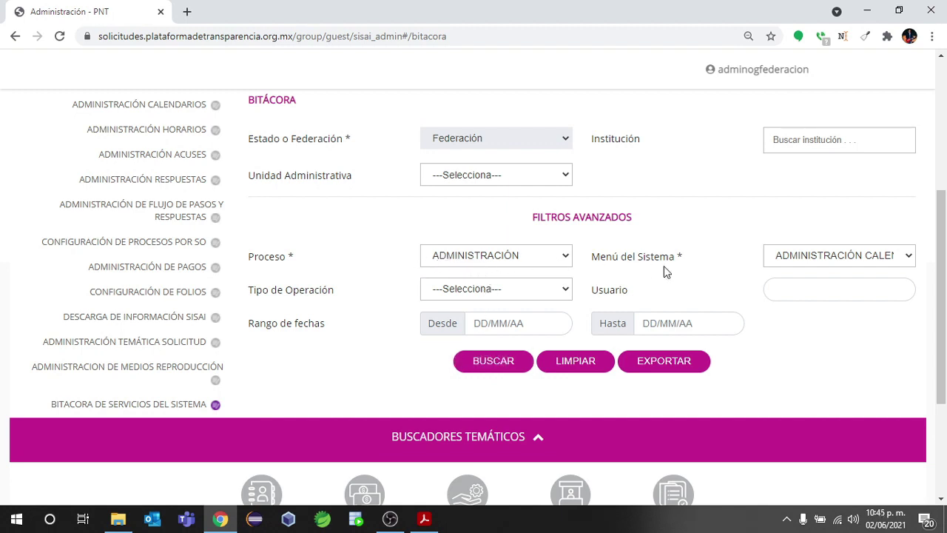
{"action": "left_click", "coordinate": [486, 370]}
{"action": "scroll", "coordinate": [417, 341], "scroll_direction": "down", "scroll_amount": 3}
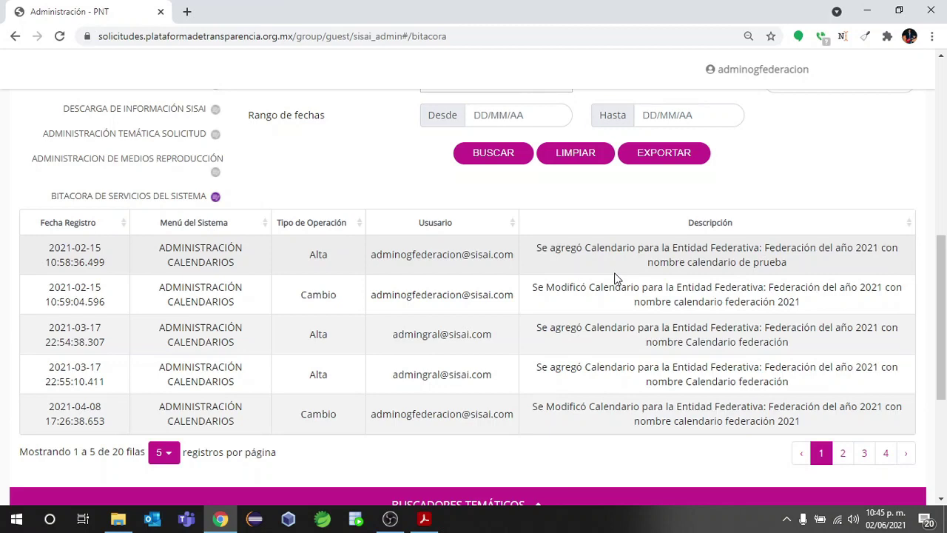
{"action": "scroll", "coordinate": [614, 278], "scroll_direction": "up", "scroll_amount": 1}
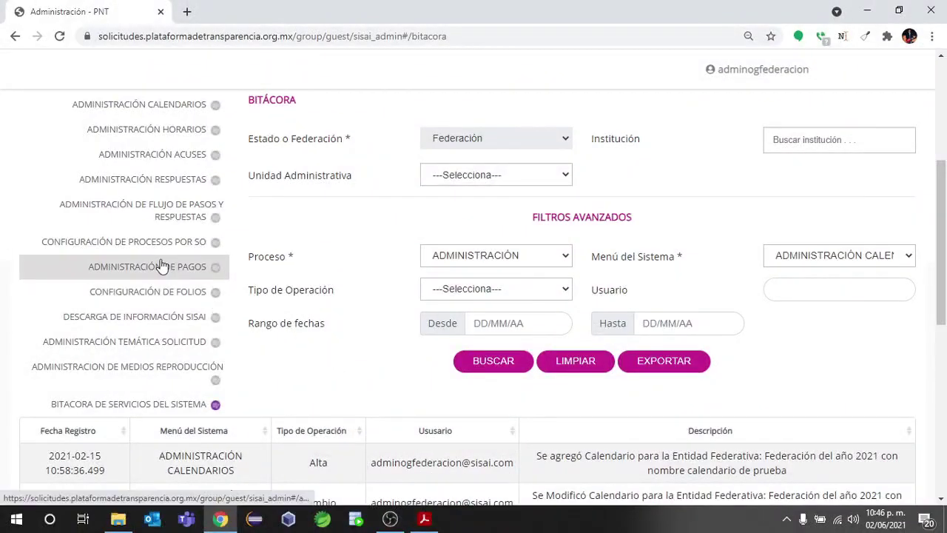
Open Descarga de Información SISAI and find "inai" to choose the Instituto Nacional de Transparencia as the institution.
{"action": "left_click", "coordinate": [151, 319]}
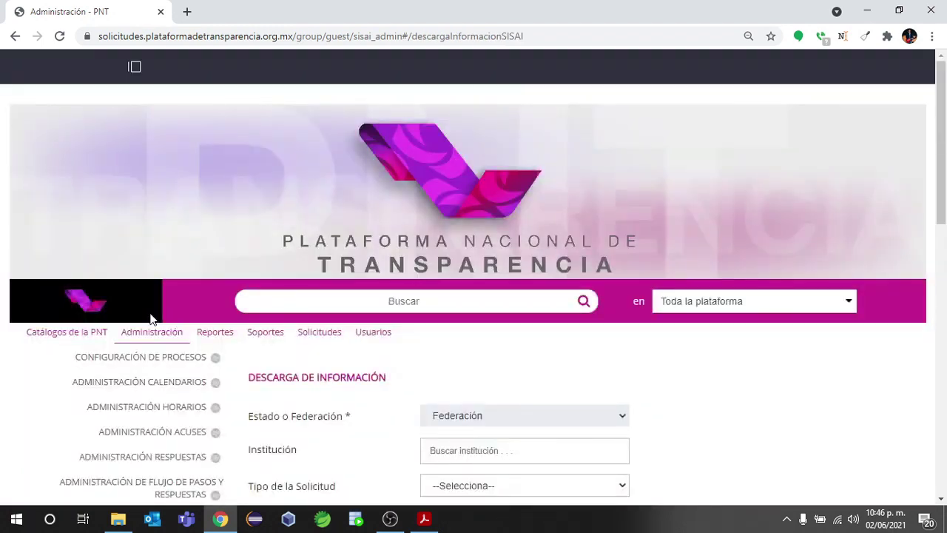
{"action": "scroll", "coordinate": [363, 407], "scroll_direction": "down", "scroll_amount": 3}
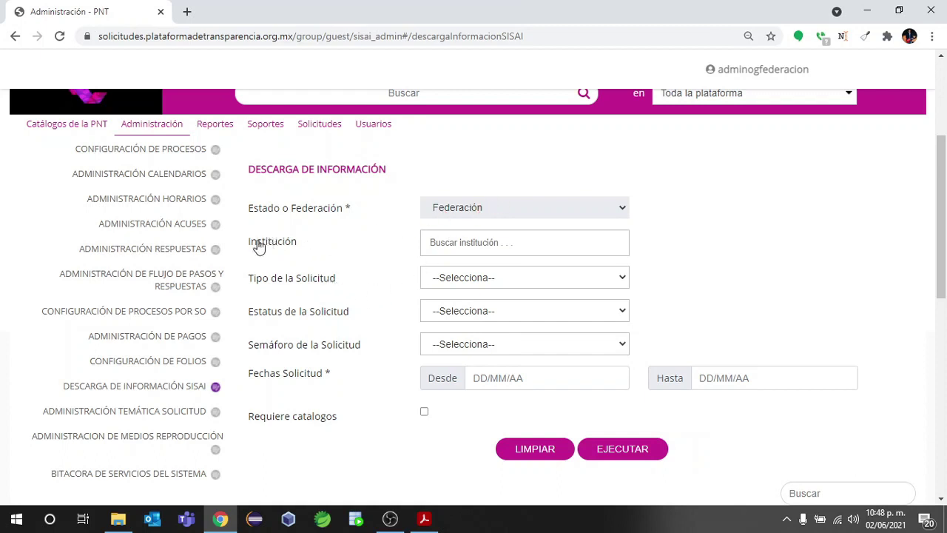
{"action": "left_click", "coordinate": [463, 245]}
{"action": "type", "text": "inai"}
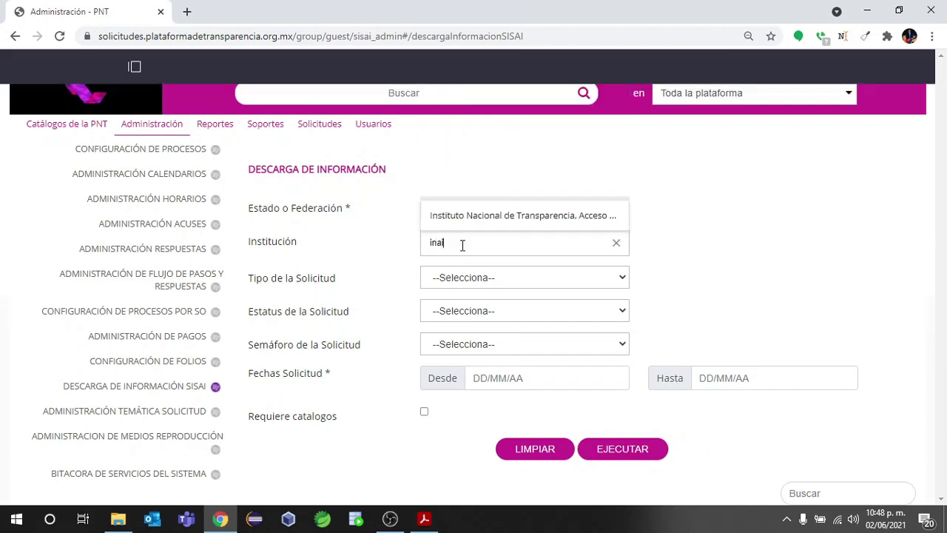
{"action": "left_click", "coordinate": [463, 218]}
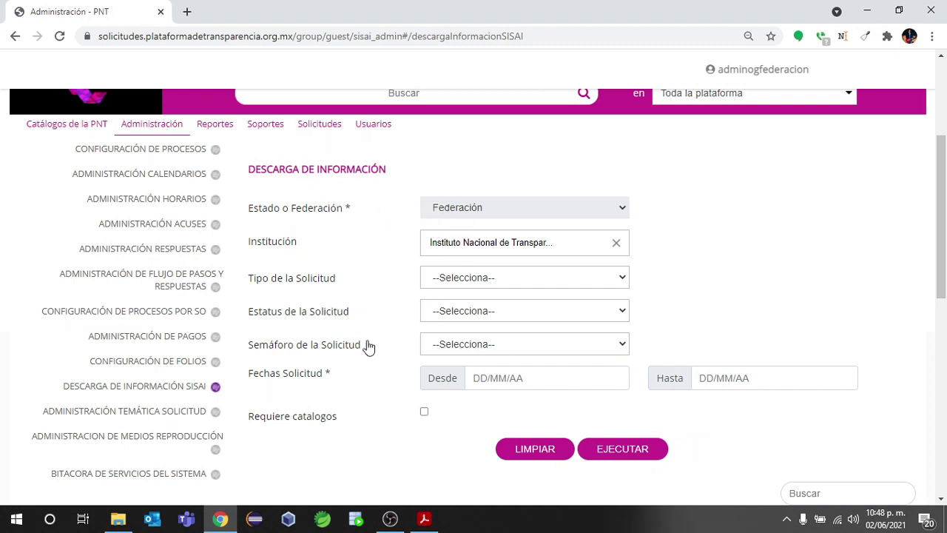
Set the request date range from 01/01/2021 to 02/06/2021.
{"action": "scroll", "coordinate": [361, 337], "scroll_direction": "down", "scroll_amount": 1}
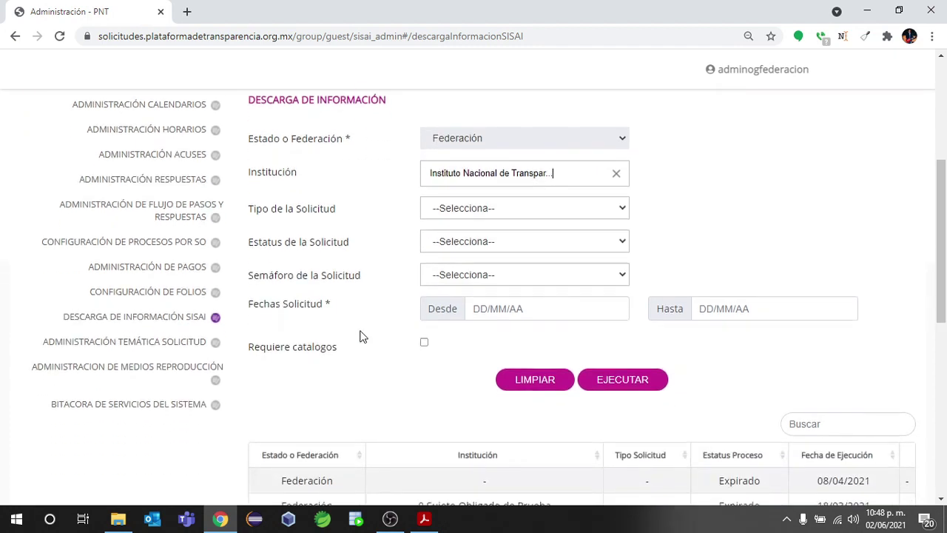
{"action": "left_click", "coordinate": [501, 313]}
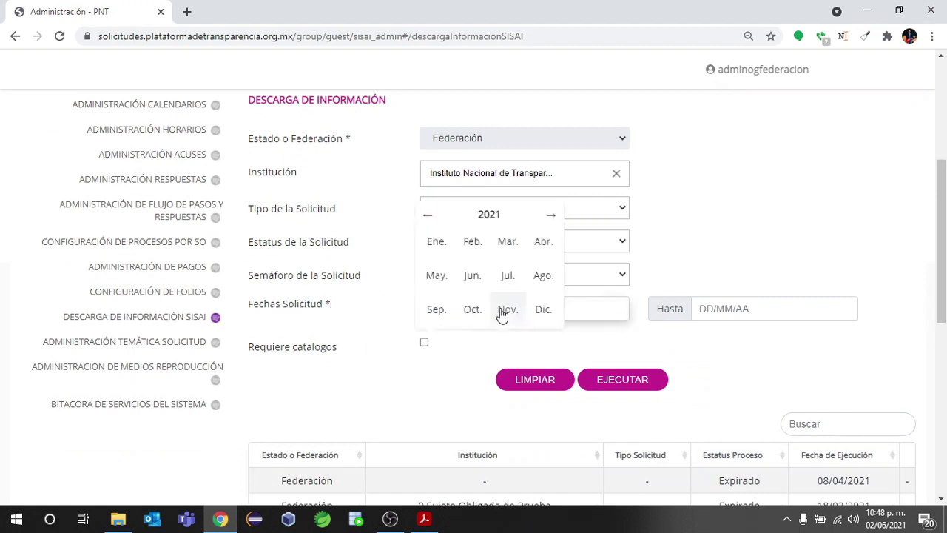
{"action": "left_click", "coordinate": [437, 250]}
{"action": "left_click", "coordinate": [509, 223]}
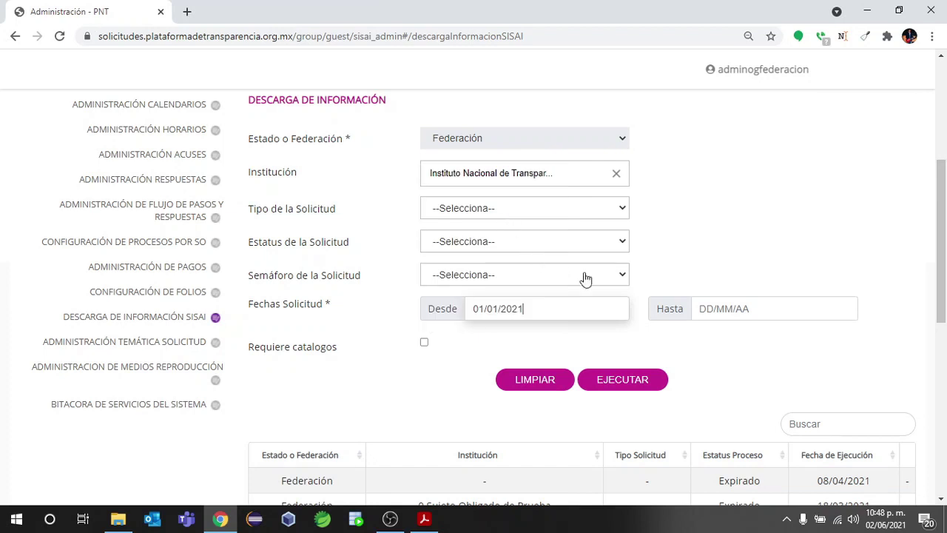
{"action": "left_click", "coordinate": [736, 309]}
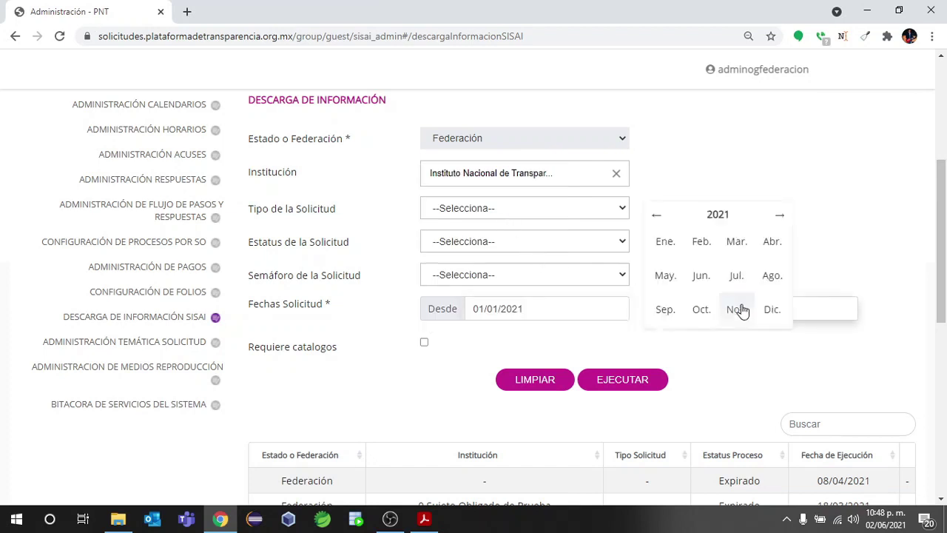
{"action": "left_click", "coordinate": [702, 277]}
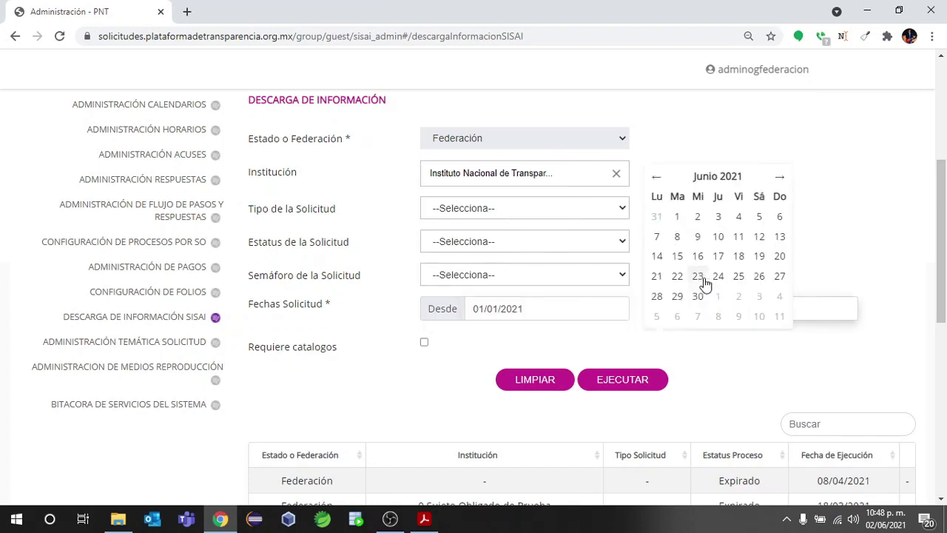
{"action": "left_click", "coordinate": [702, 218]}
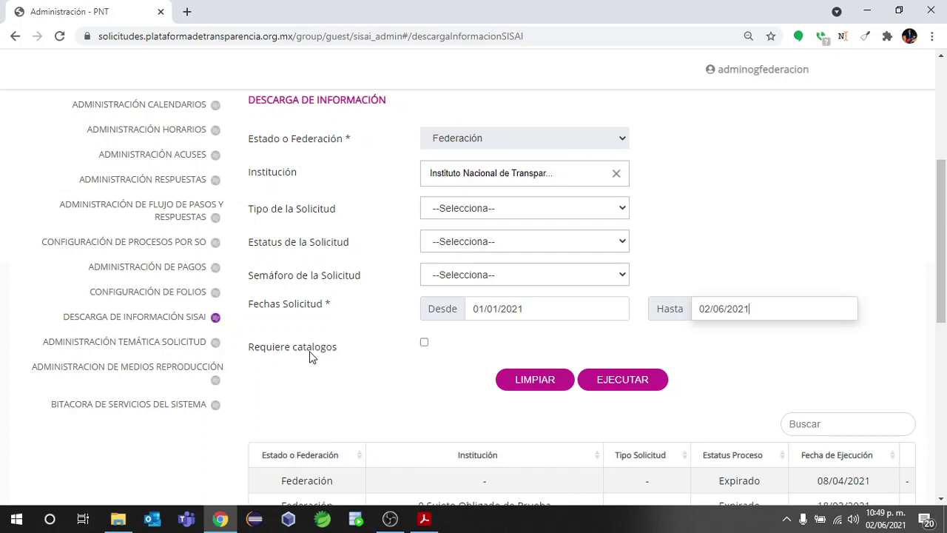
Execute the information download process and check its entry in the process list.
{"action": "left_click", "coordinate": [634, 387]}
{"action": "scroll", "coordinate": [681, 367], "scroll_direction": "down", "scroll_amount": 1}
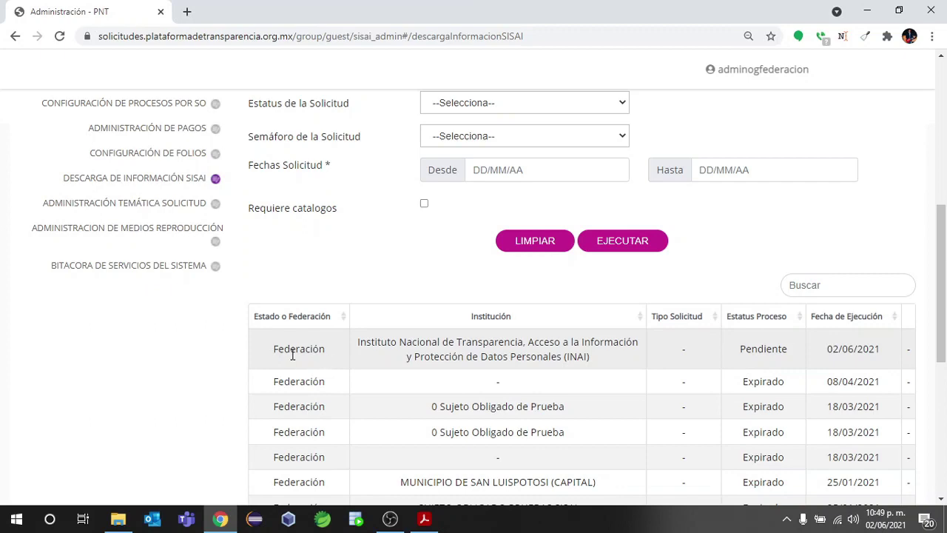
{"action": "scroll", "coordinate": [380, 349], "scroll_direction": "up", "scroll_amount": 2}
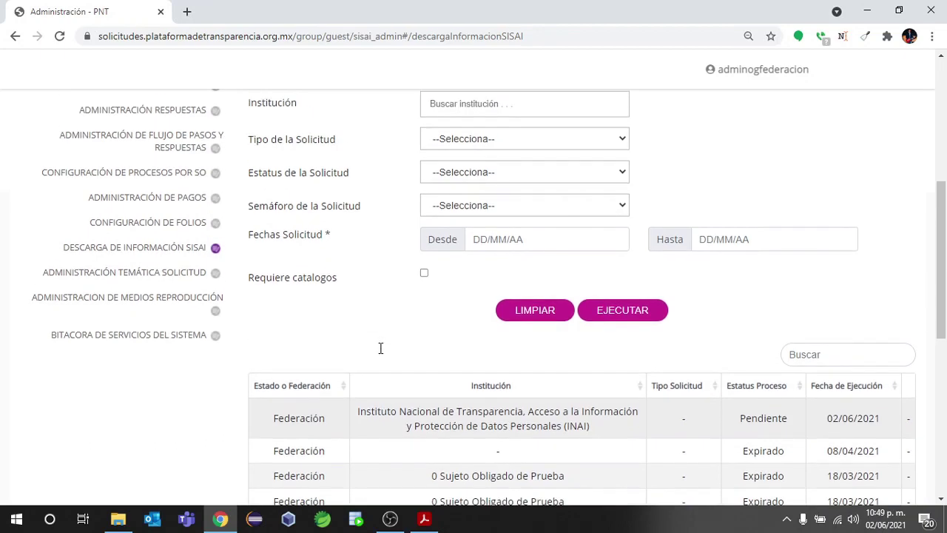
{"action": "scroll", "coordinate": [380, 352], "scroll_direction": "down", "scroll_amount": 2}
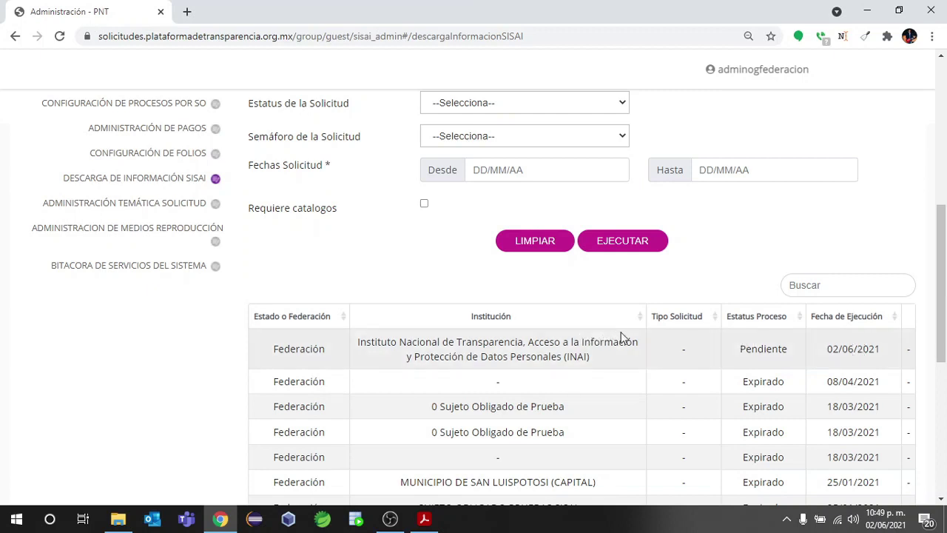
Reload the page and reopen Descarga de Información SISAI to check the status of the INAI process.
{"action": "key", "text": "F5"}
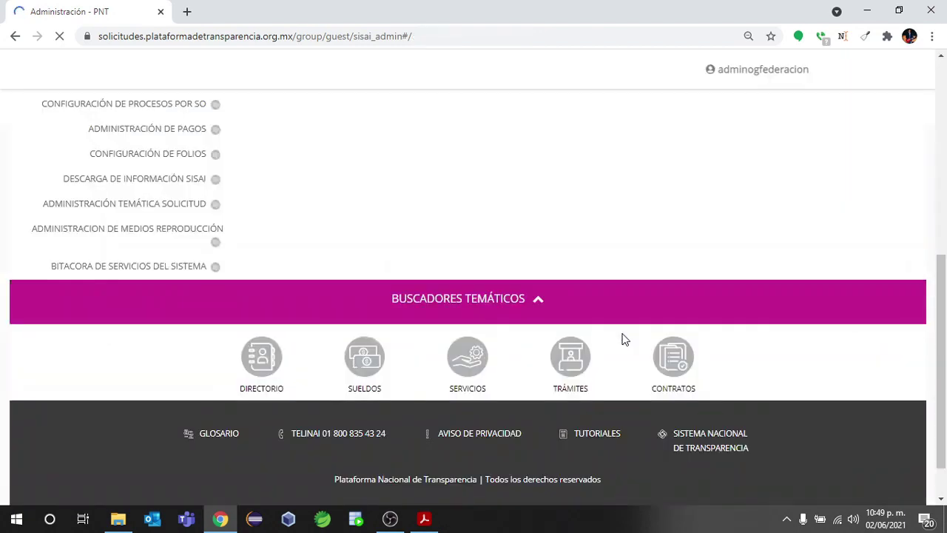
{"action": "left_click", "coordinate": [161, 180]}
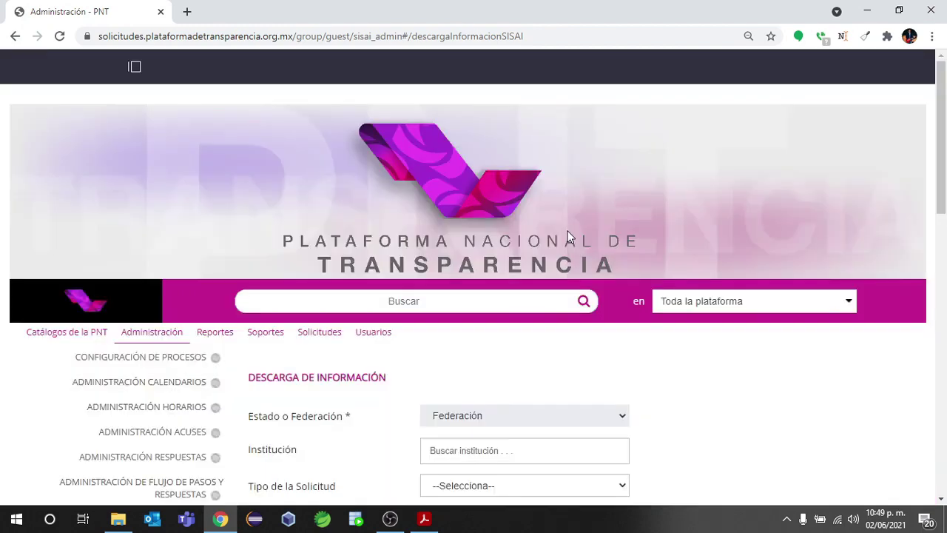
{"action": "scroll", "coordinate": [387, 281], "scroll_direction": "down", "scroll_amount": 4}
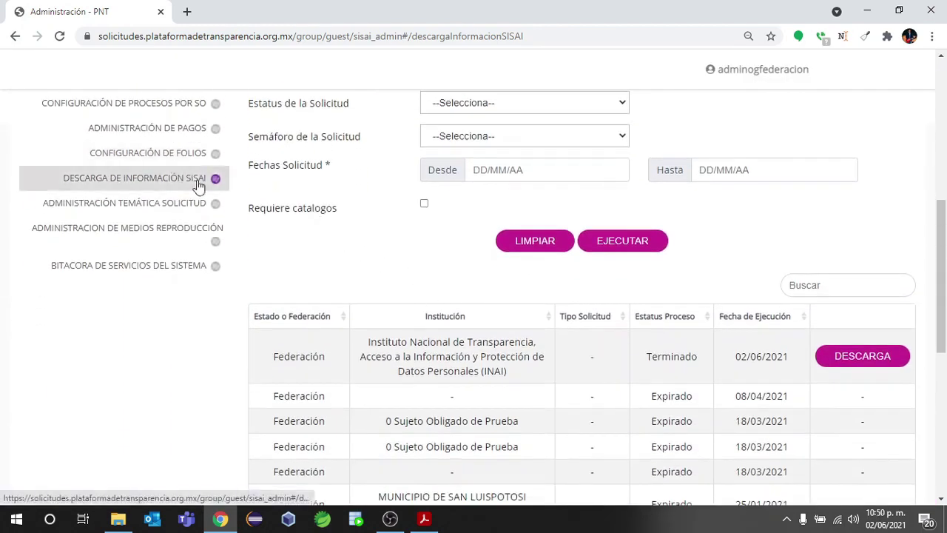
{"action": "scroll", "coordinate": [363, 295], "scroll_direction": "down", "scroll_amount": 1}
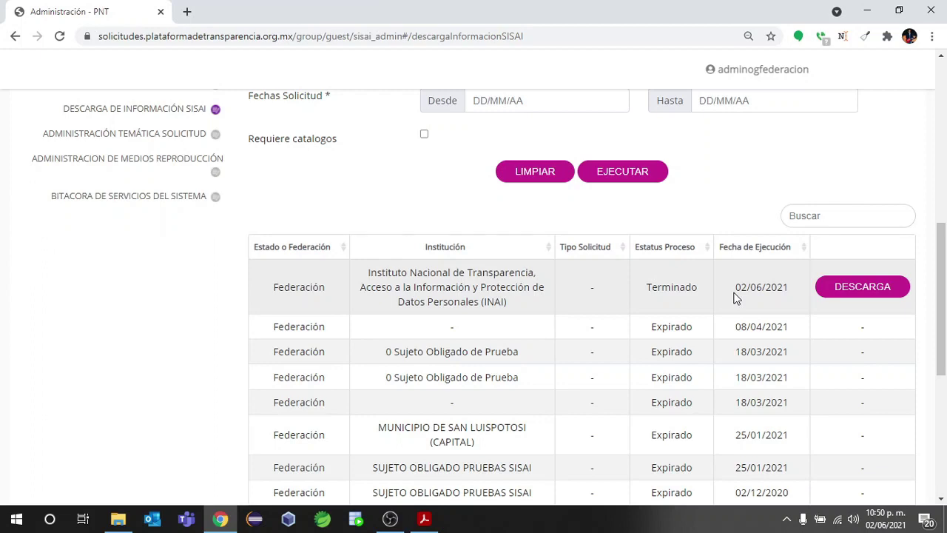
Download the INAI process's file and show the downloaded zip in its folder.
{"action": "left_click", "coordinate": [844, 293]}
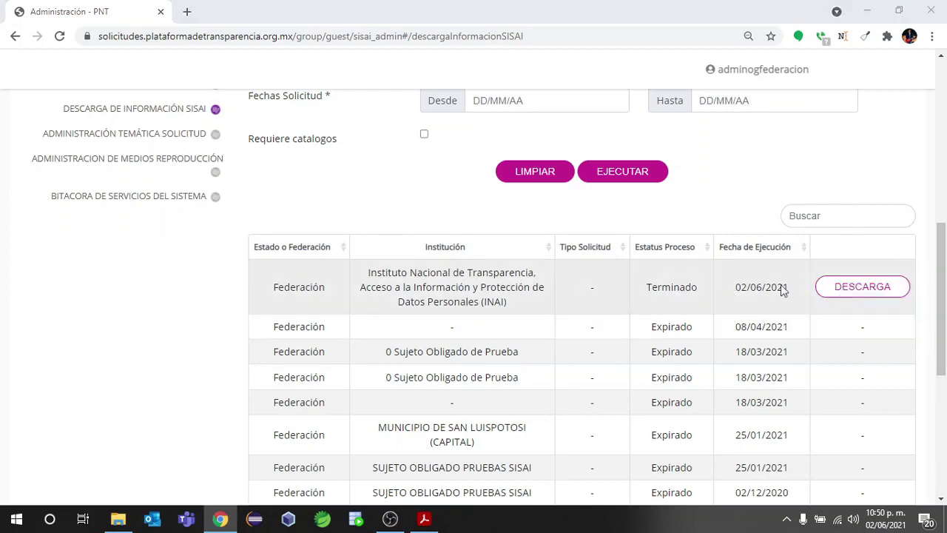
{"action": "left_click", "coordinate": [625, 391]}
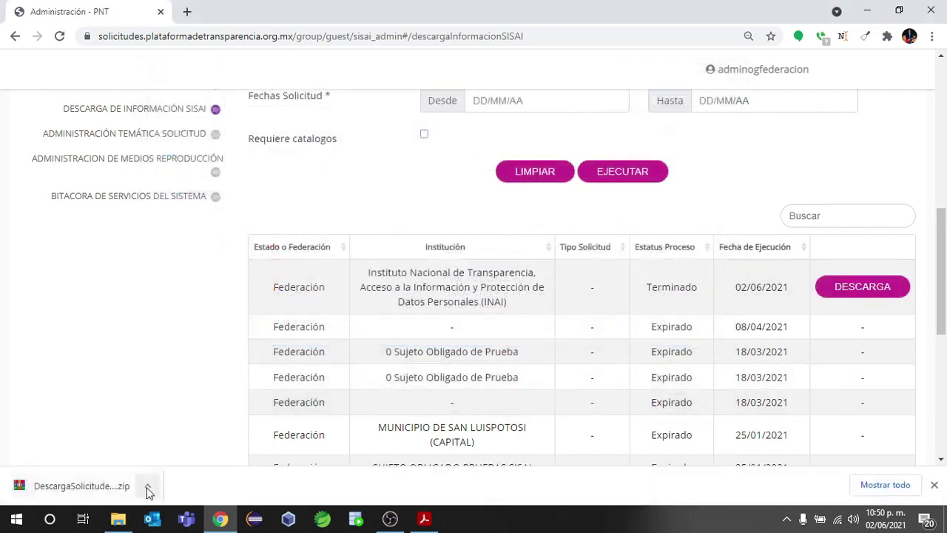
{"action": "left_click", "coordinate": [147, 486]}
{"action": "left_click", "coordinate": [166, 444]}
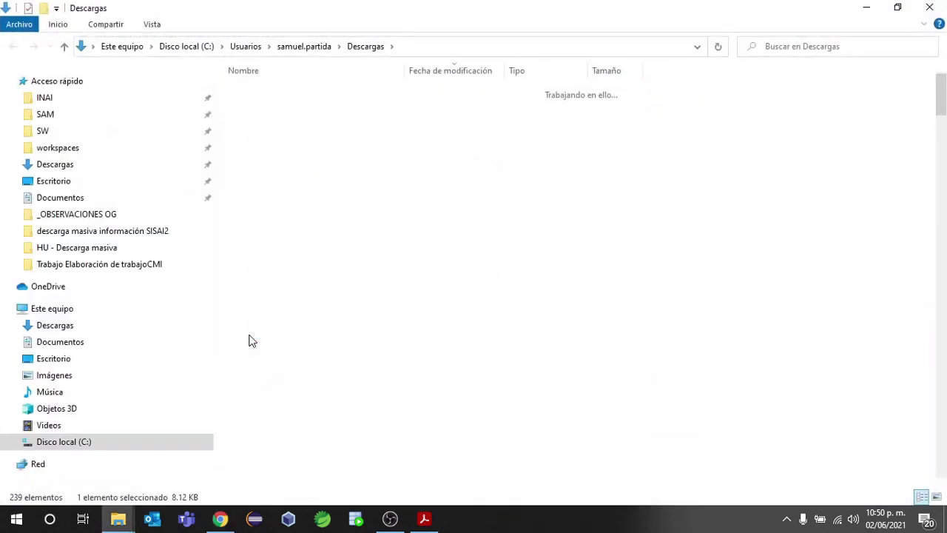
Open the downloaded zip in WinRAR, dismiss the licence notice, and open DescargaSolicitudes_33_343.CSV in a maximized Excel window.
{"action": "double_click", "coordinate": [277, 111]}
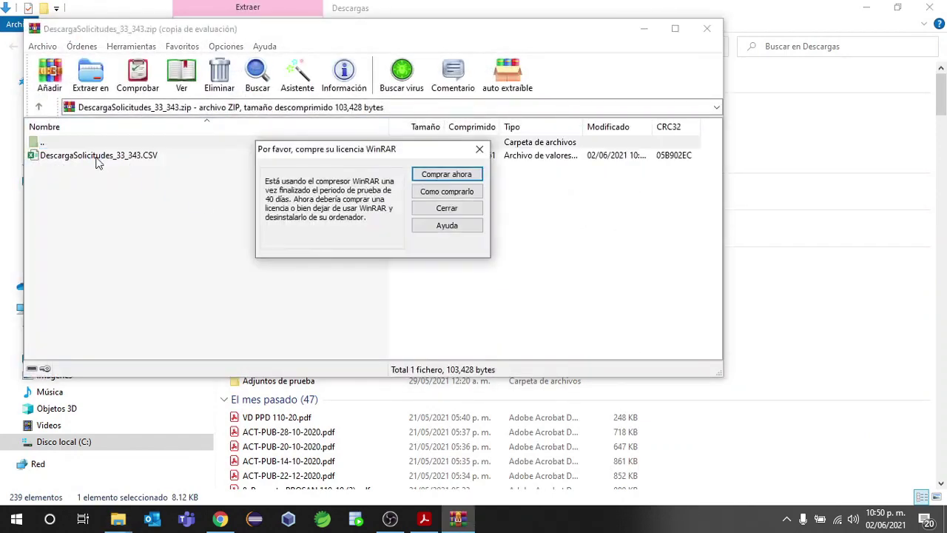
{"action": "left_click", "coordinate": [432, 211]}
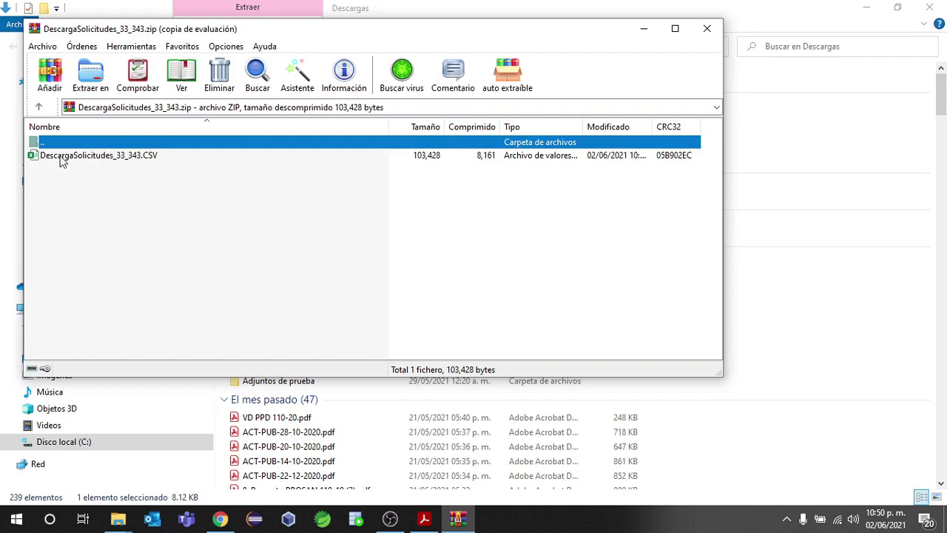
{"action": "left_click", "coordinate": [62, 159]}
{"action": "double_click", "coordinate": [62, 157]}
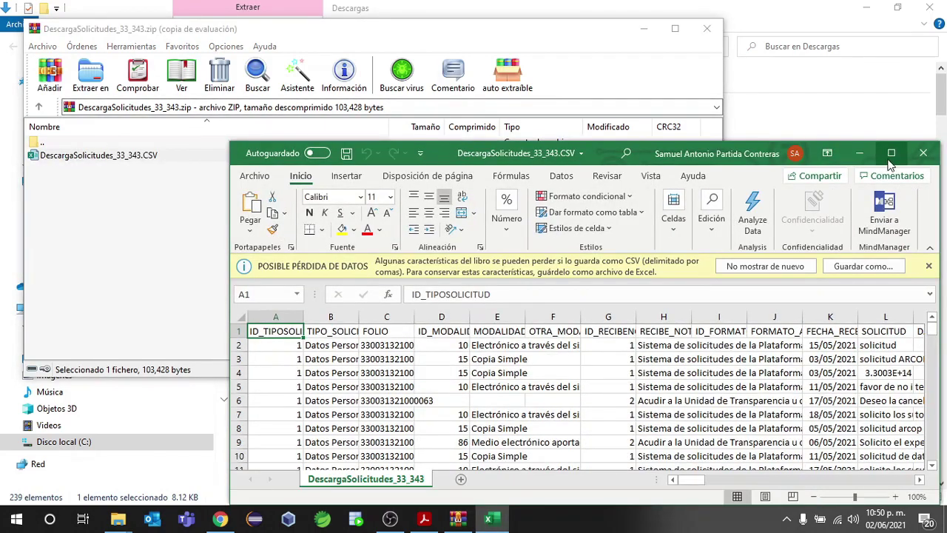
{"action": "left_click", "coordinate": [891, 153]}
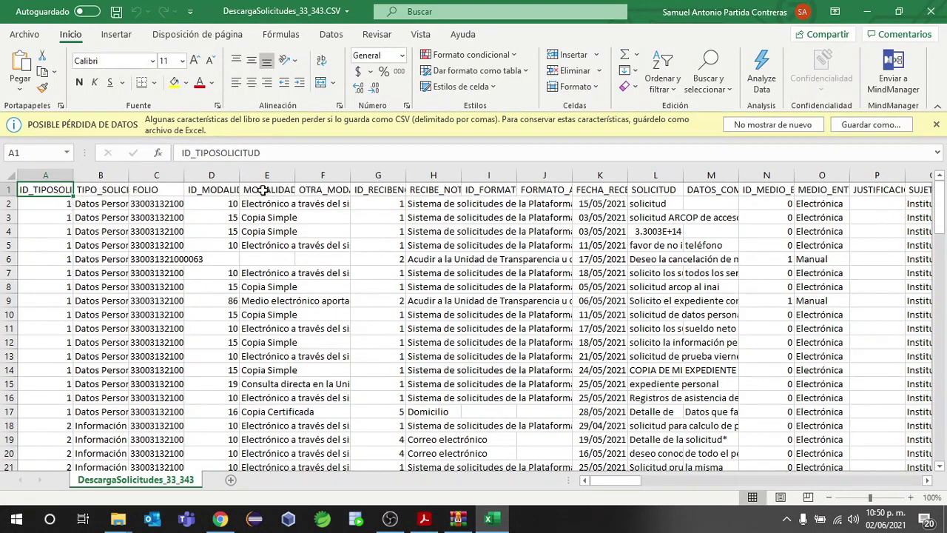
Examine the CSV's header row from the request type and folio columns through MEDIO_ENTRADA and SUJETO_OBLIGADO.
{"action": "key", "text": "Right"}
{"action": "key", "text": "Right"}
{"action": "key", "text": "Right"}
{"action": "key", "text": "Right"}
{"action": "key", "text": "Right"}
{"action": "key", "text": "Right"}
{"action": "key", "text": "Right"}
{"action": "key", "text": "Right"}
{"action": "key", "text": "Right"}
{"action": "key", "text": "Right"}
{"action": "key", "text": "Right"}
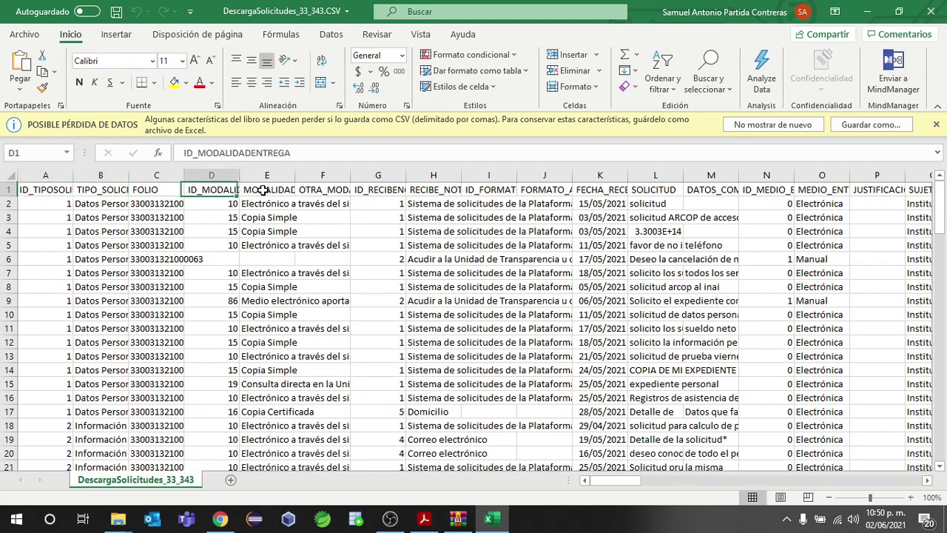
{"action": "key", "text": "Right"}
{"action": "key", "text": "Right"}
{"action": "key", "text": "Right"}
{"action": "key", "text": "Right"}
{"action": "key", "text": "Right"}
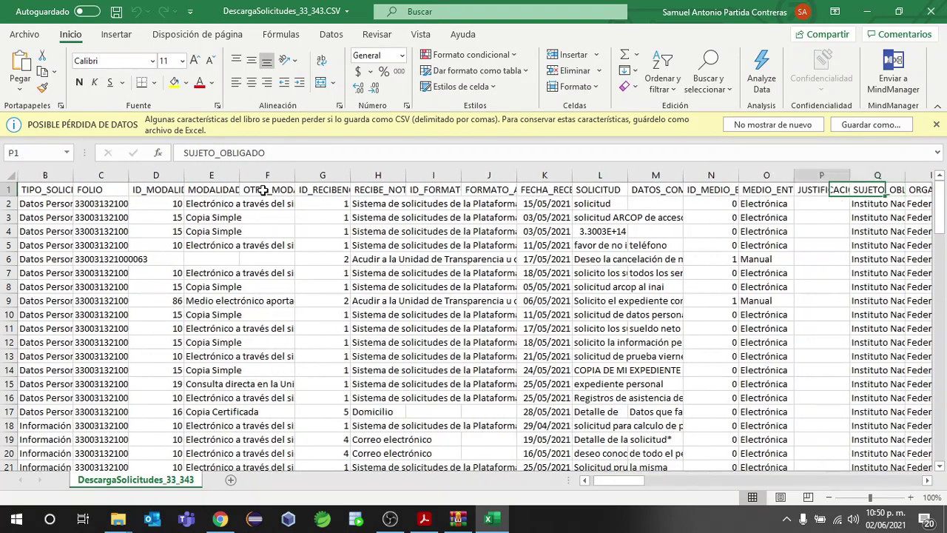
{"action": "key", "text": "Left"}
{"action": "key", "text": "Left"}
{"action": "key", "text": "Left"}
{"action": "key", "text": "Left"}
{"action": "key", "text": "Left"}
{"action": "key", "text": "Left"}
{"action": "key", "text": "Right"}
{"action": "key", "text": "Right"}
{"action": "key", "text": "Right"}
{"action": "key", "text": "Right"}
{"action": "key", "text": "Right"}
{"action": "key", "text": "Right"}
{"action": "key", "text": "Right"}
{"action": "key", "text": "Right"}
{"action": "key", "text": "Right"}
{"action": "key", "text": "Right"}
{"action": "key", "text": "Right"}
{"action": "key", "text": "Right"}
{"action": "key", "text": "Right"}
{"action": "key", "text": "Right"}
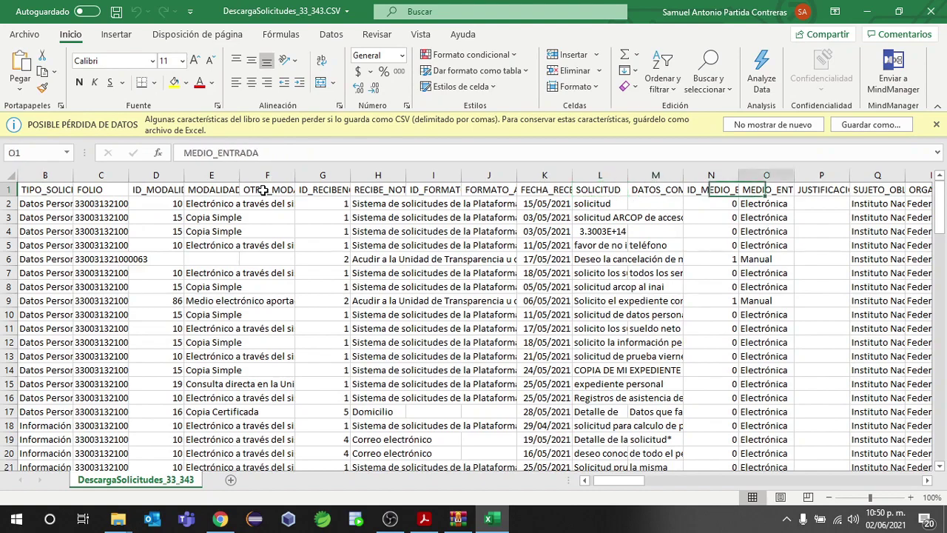
Examine the header columns covering request dates, status, semaphore, number of questions, internal assignment, applicant details and responses.
{"action": "key", "text": "Right"}
{"action": "key", "text": "Right"}
{"action": "key", "text": "Right"}
{"action": "key", "text": "Right"}
{"action": "key", "text": "Right"}
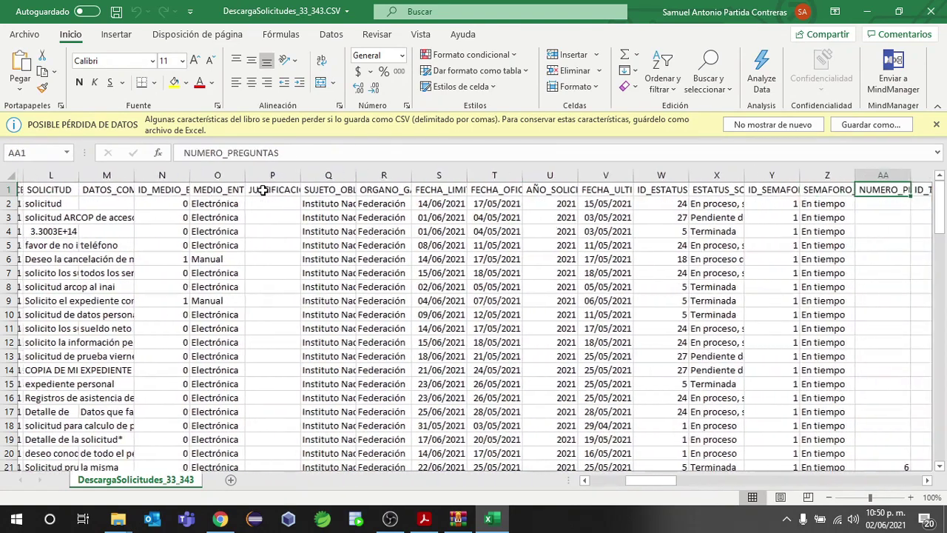
{"action": "key", "text": "Right"}
{"action": "key", "text": "Right"}
{"action": "key", "text": "Right"}
{"action": "key", "text": "Right"}
{"action": "key", "text": "Right"}
{"action": "key", "text": "Right"}
{"action": "key", "text": "Right"}
{"action": "key", "text": "Right"}
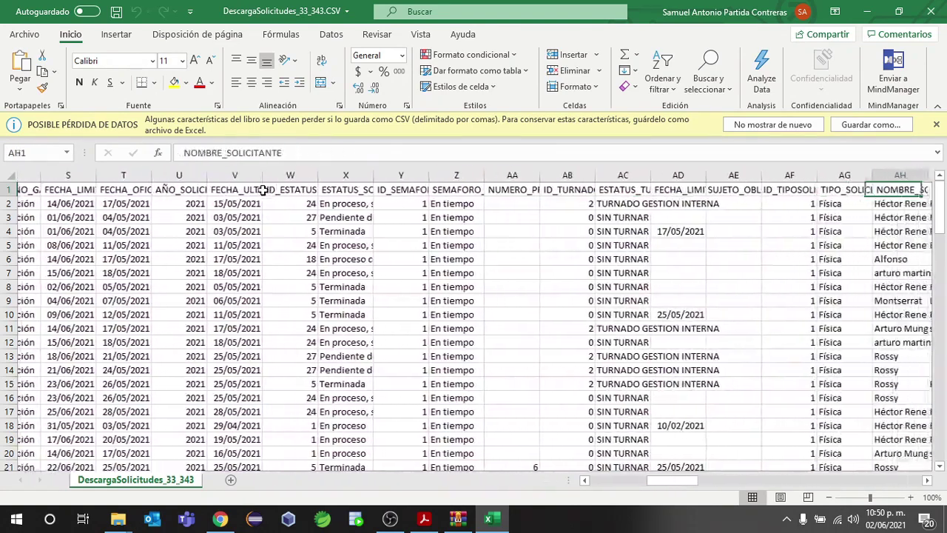
{"action": "key", "text": "Right"}
{"action": "key", "text": "Right"}
{"action": "key", "text": "Right"}
{"action": "key", "text": "Right"}
{"action": "key", "text": "Right"}
{"action": "key", "text": "Right"}
{"action": "key", "text": "Right"}
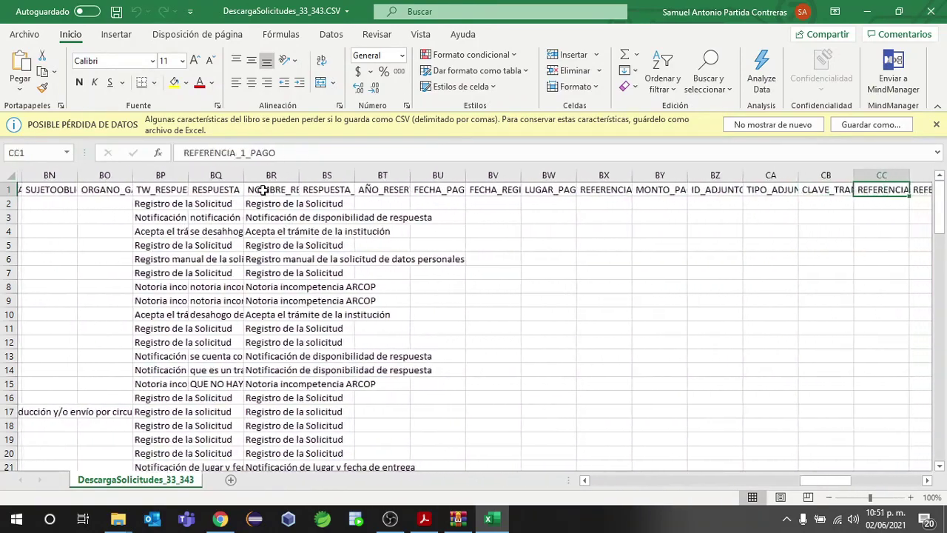
Examine the payment reference, cost and payment-receipt address columns through the end of the attachment download links.
{"action": "key", "text": "Right"}
{"action": "key", "text": "Right"}
{"action": "key", "text": "Right"}
{"action": "key", "text": "Right"}
{"action": "key", "text": "Right"}
{"action": "key", "text": "Right"}
{"action": "key", "text": "Right"}
{"action": "key", "text": "Right"}
{"action": "key", "text": "Right"}
{"action": "key", "text": "Right"}
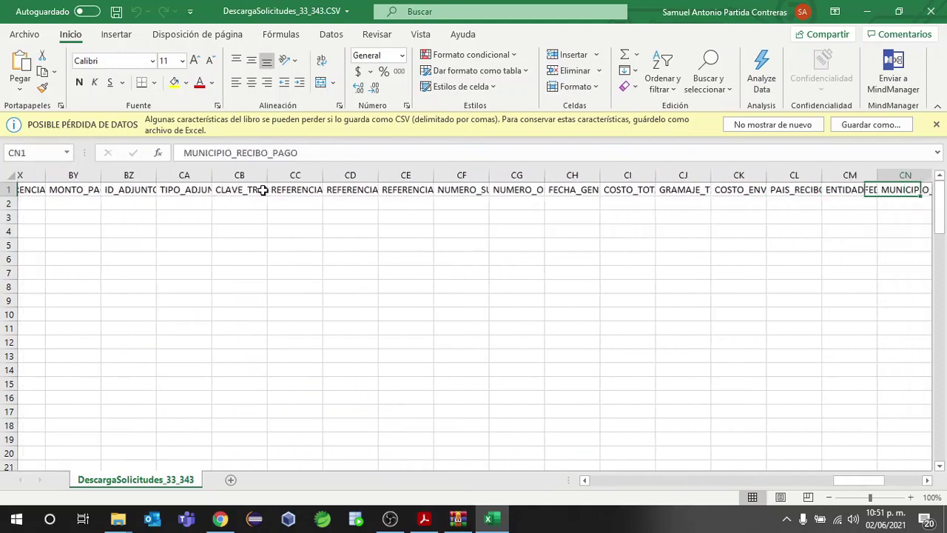
{"action": "key", "text": "Right"}
{"action": "key", "text": "Right"}
{"action": "key", "text": "Right"}
{"action": "key", "text": "Right"}
{"action": "key", "text": "Right"}
{"action": "key", "text": "Right"}
{"action": "key", "text": "Right"}
{"action": "key", "text": "Right"}
{"action": "key", "text": "Right"}
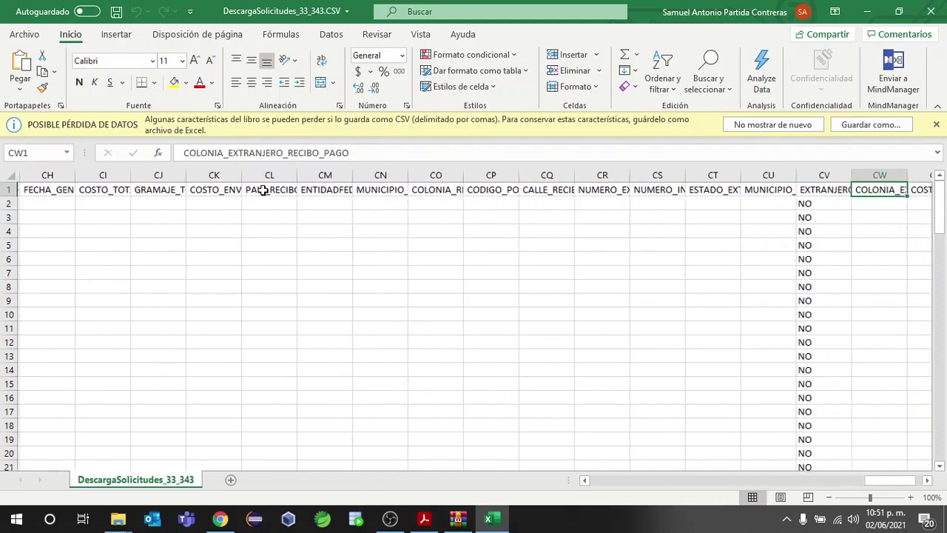
{"action": "key", "text": "Right"}
{"action": "key", "text": "Right"}
{"action": "key", "text": "Right"}
{"action": "key", "text": "Right"}
{"action": "key", "text": "Right"}
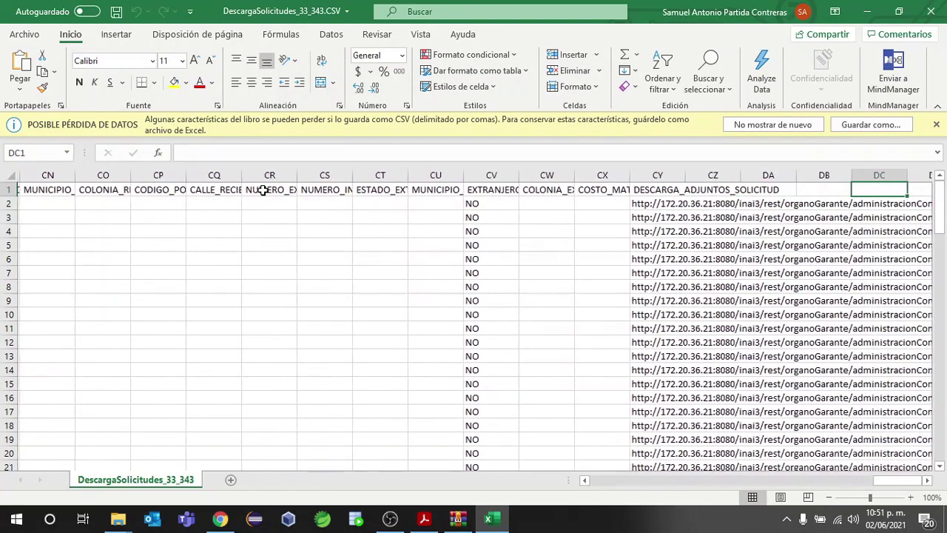
{"action": "key", "text": "Right"}
{"action": "key", "text": "Right"}
{"action": "key", "text": "Right"}
{"action": "key", "text": "Right"}
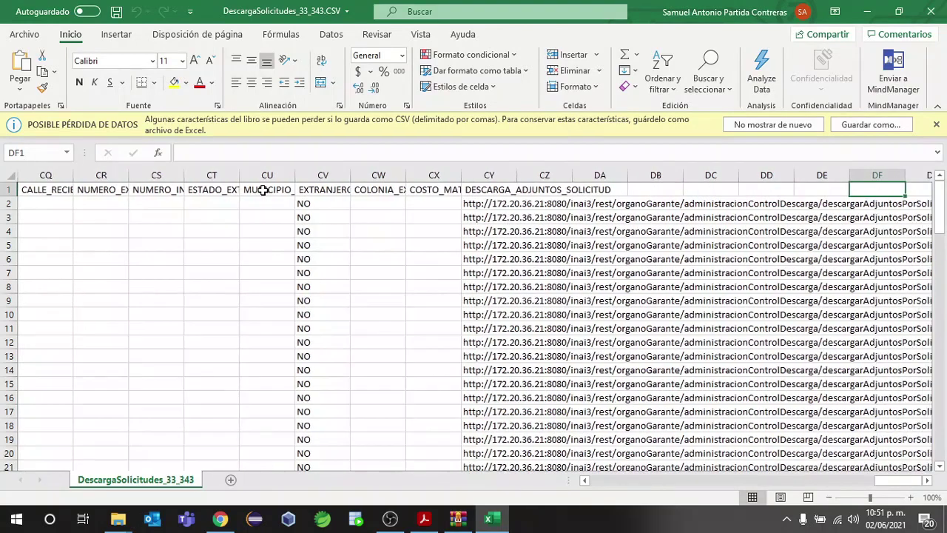
Select the DESCARGA_ADJUNTOS_SOLICITUD header in CY1 and autofit column CY to its full download links.
{"action": "key", "text": "Left"}
{"action": "key", "text": "Left"}
{"action": "key", "text": "Left"}
{"action": "key", "text": "Left"}
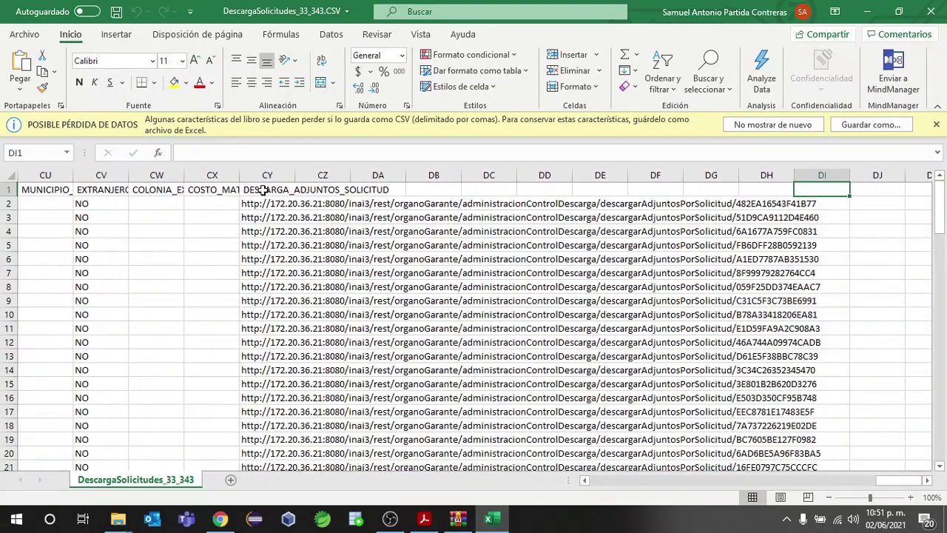
{"action": "key", "text": "Left"}
{"action": "key", "text": "Left"}
{"action": "key", "text": "Left"}
{"action": "key", "text": "Left"}
{"action": "key", "text": "Left"}
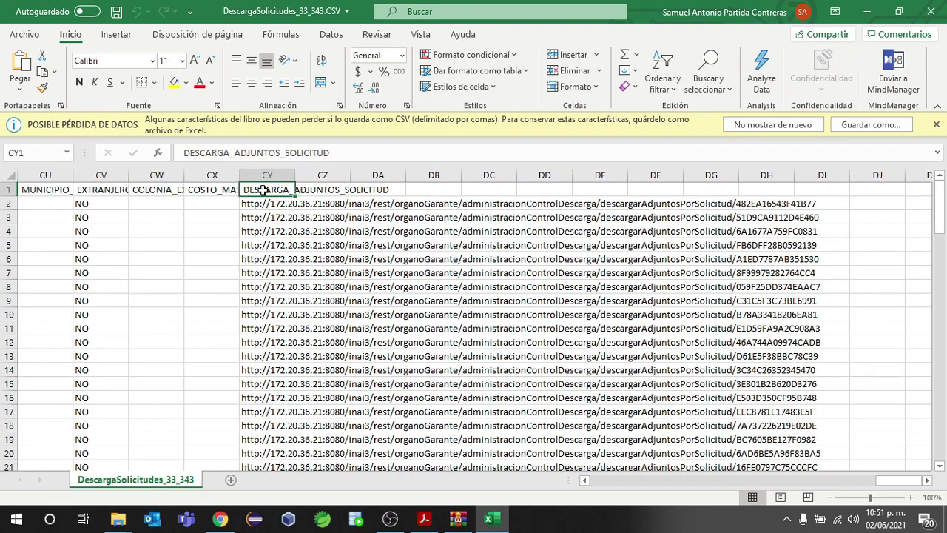
{"action": "double_click", "coordinate": [295, 174]}
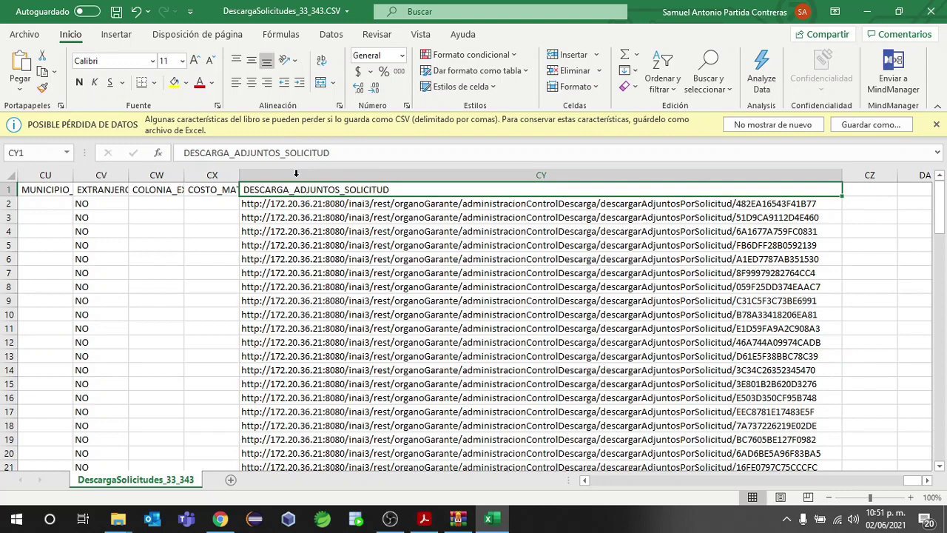
Switch back to Chrome and view the Descarga de Información SISAI form above the process list.
{"action": "key", "text": "alt+Tab"}
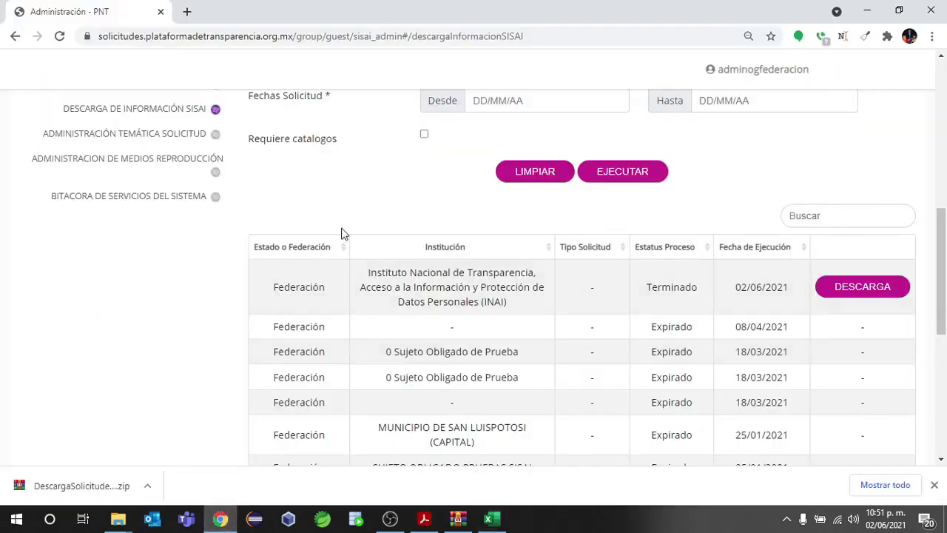
{"action": "scroll", "coordinate": [396, 347], "scroll_direction": "up", "scroll_amount": 2}
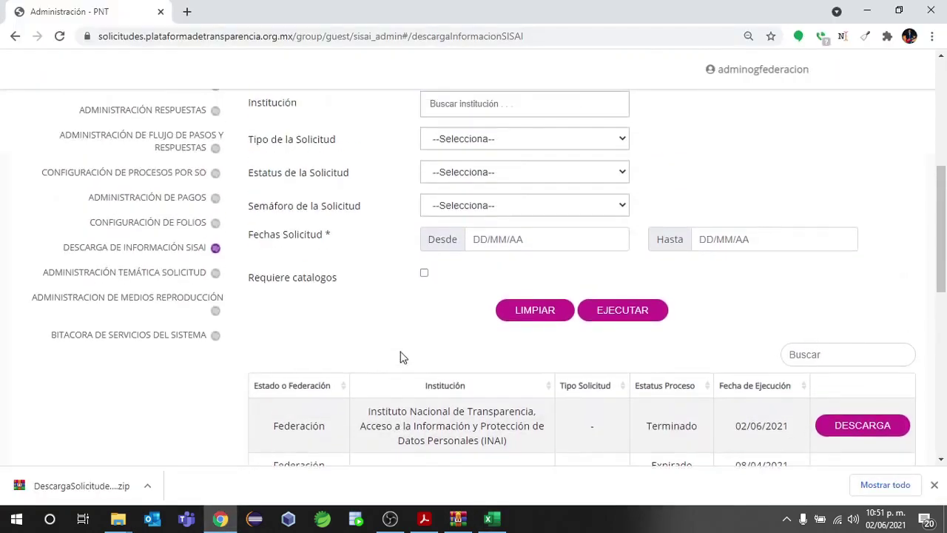